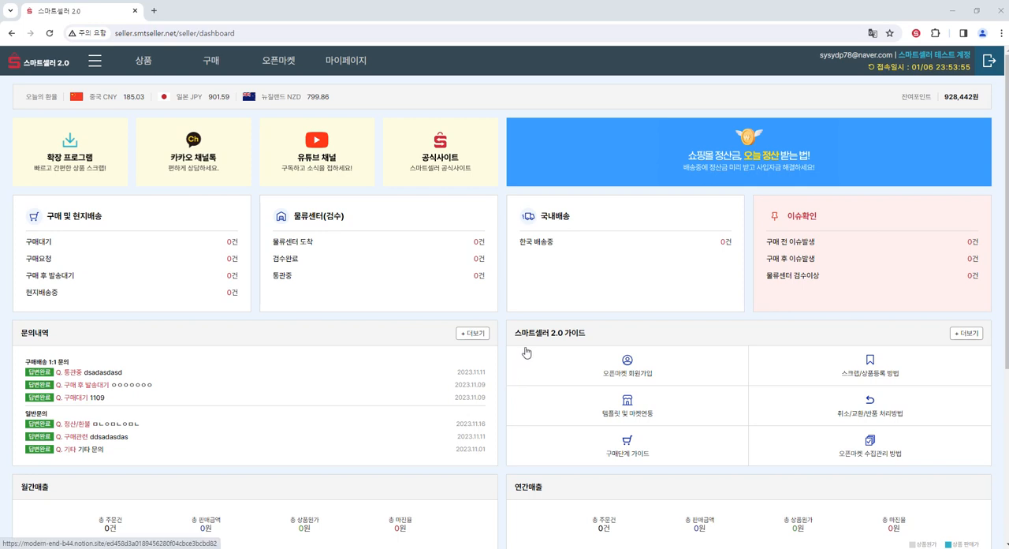
- Read through the guide page "(3) 상품 편집 방법 (AI 이미지 Editor 포함)" in the 스마트셀러 가이드 and close it
click(969, 334)
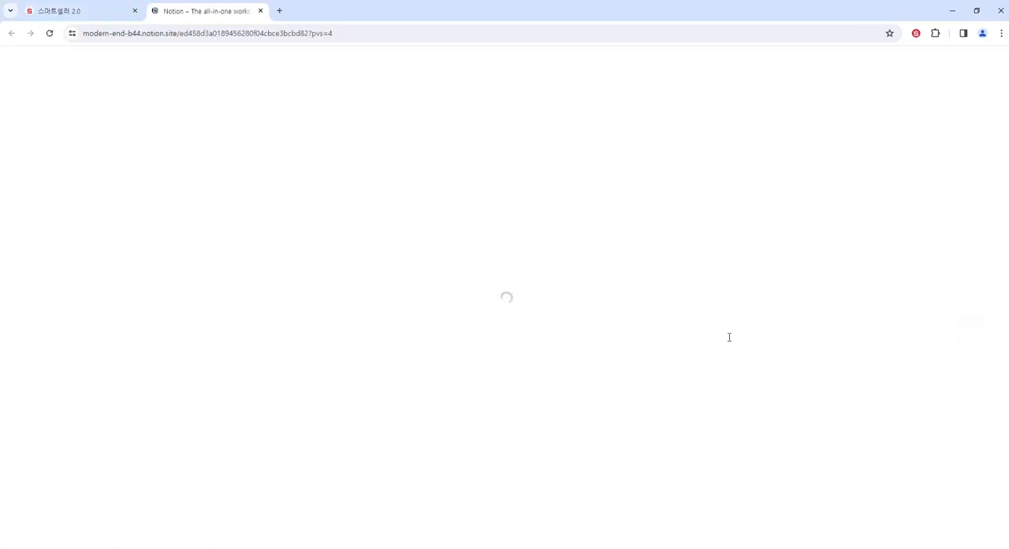
scroll(473, 307, down, 5)
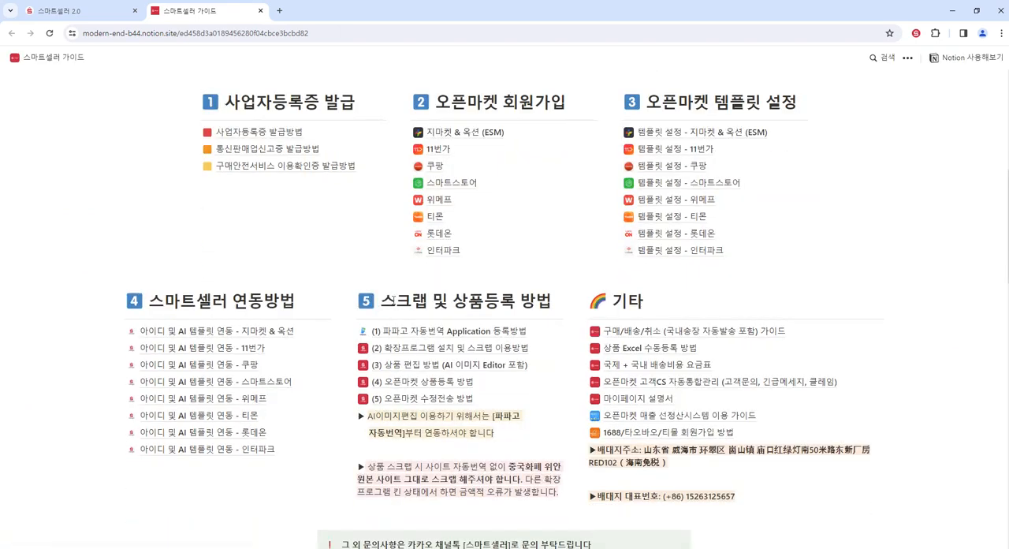
click(424, 366)
scroll(426, 369, down, 6)
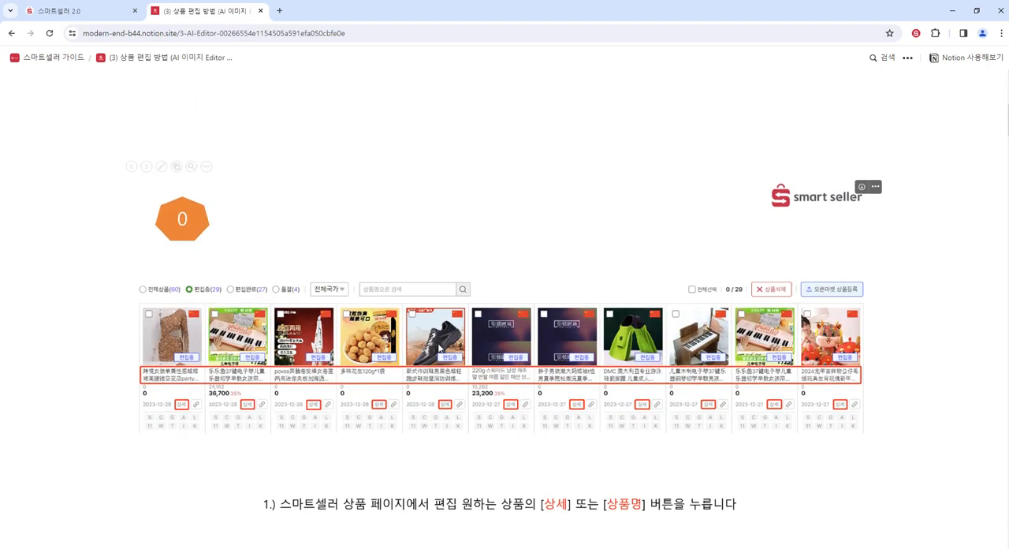
scroll(586, 288, down, 3)
scroll(485, 263, down, 20)
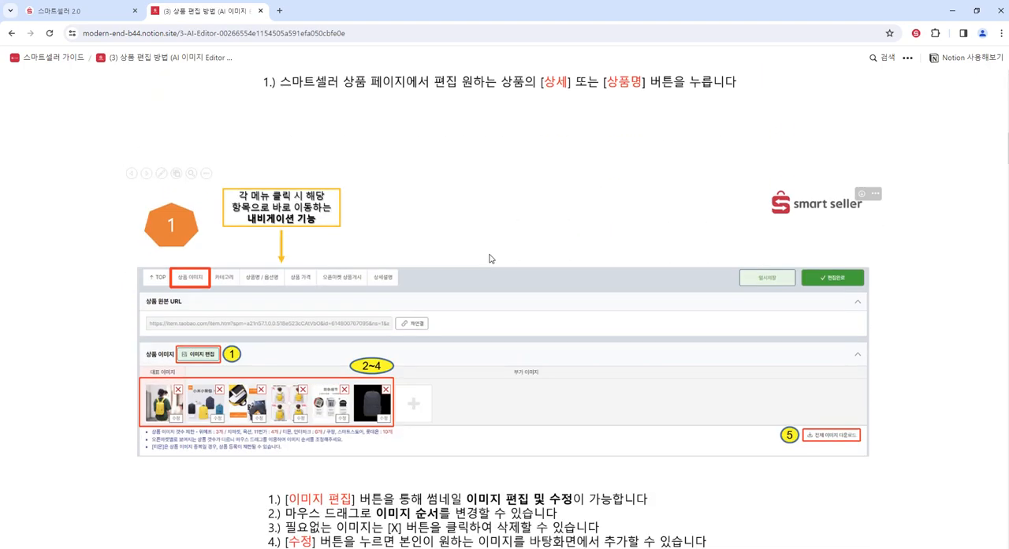
scroll(495, 252, down, 20)
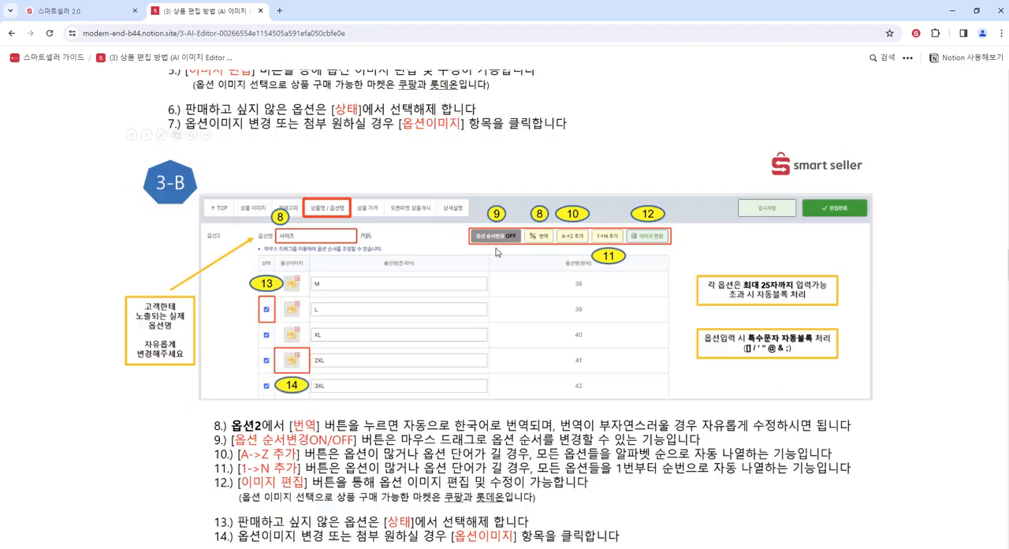
scroll(497, 251, down, 15)
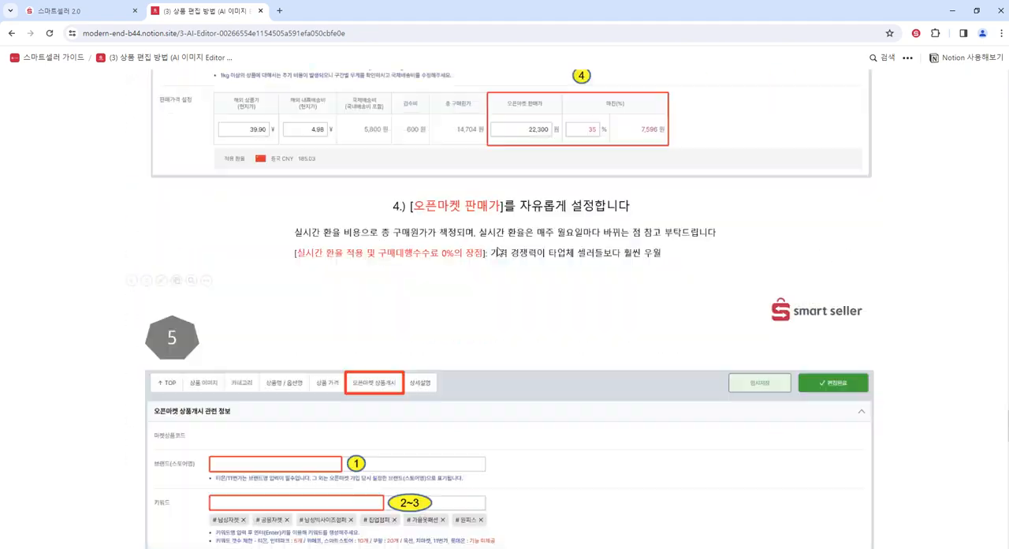
scroll(500, 248, up, 10)
scroll(593, 285, up, 20)
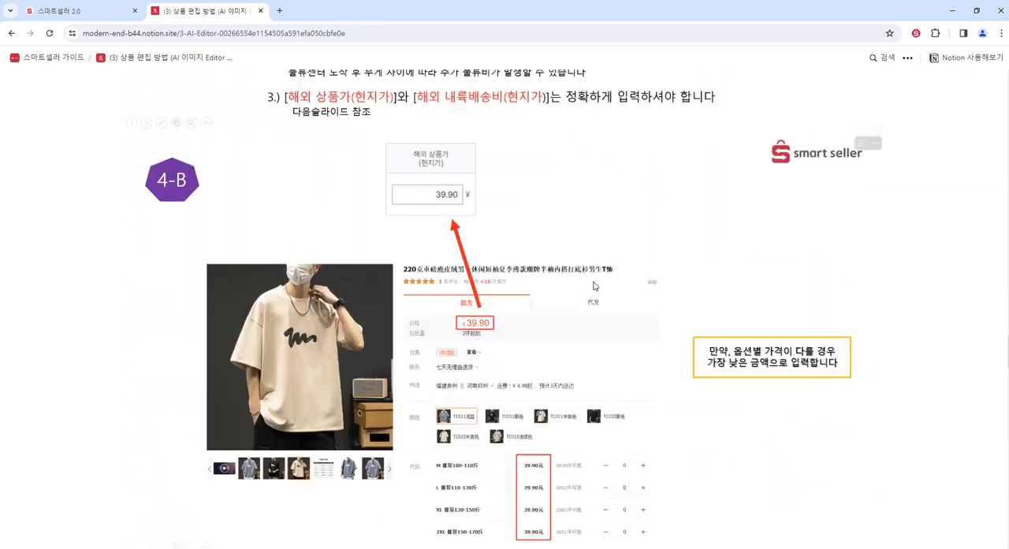
scroll(593, 285, up, 10)
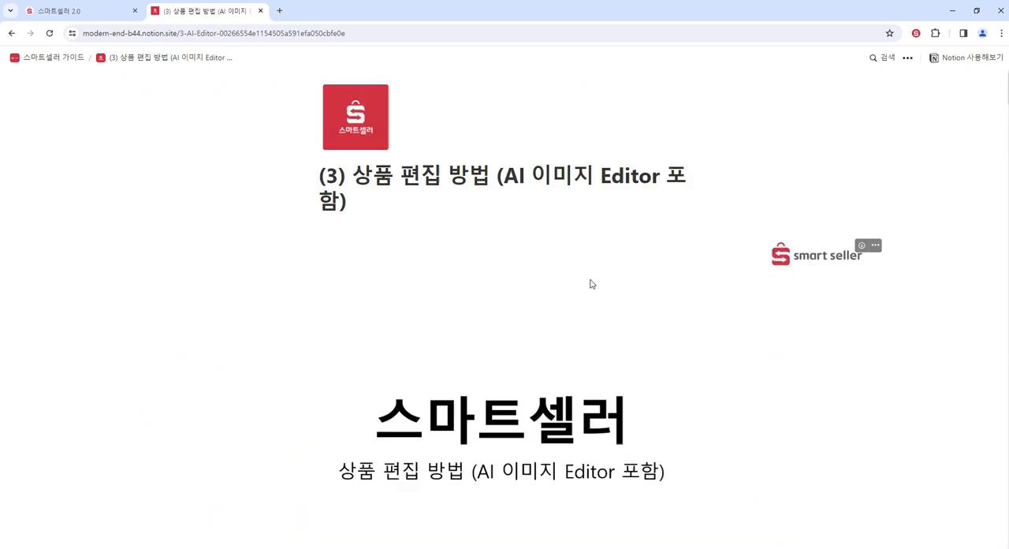
click(261, 11)
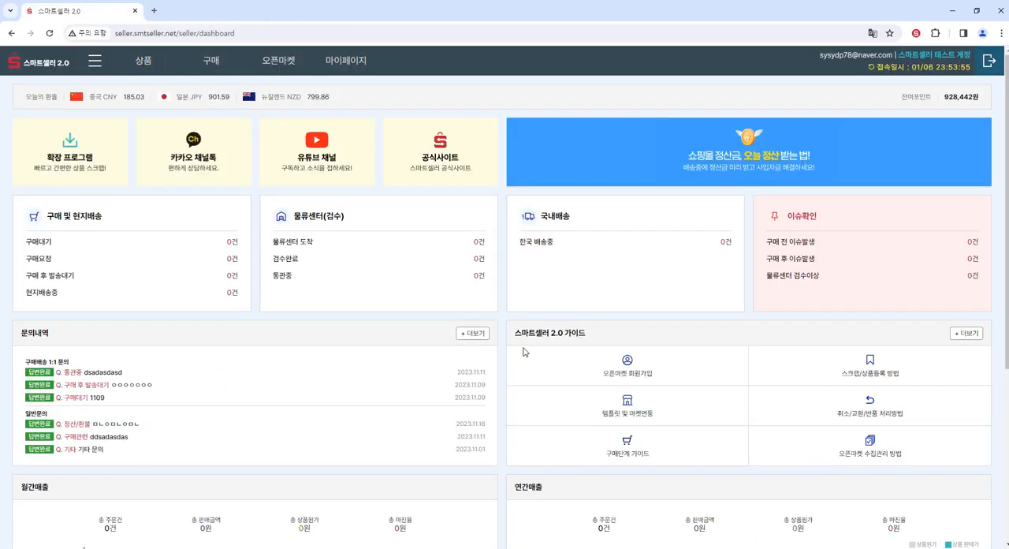
- Filter the product list to 편집중 items and view the first product's original 1688 listing
click(144, 61)
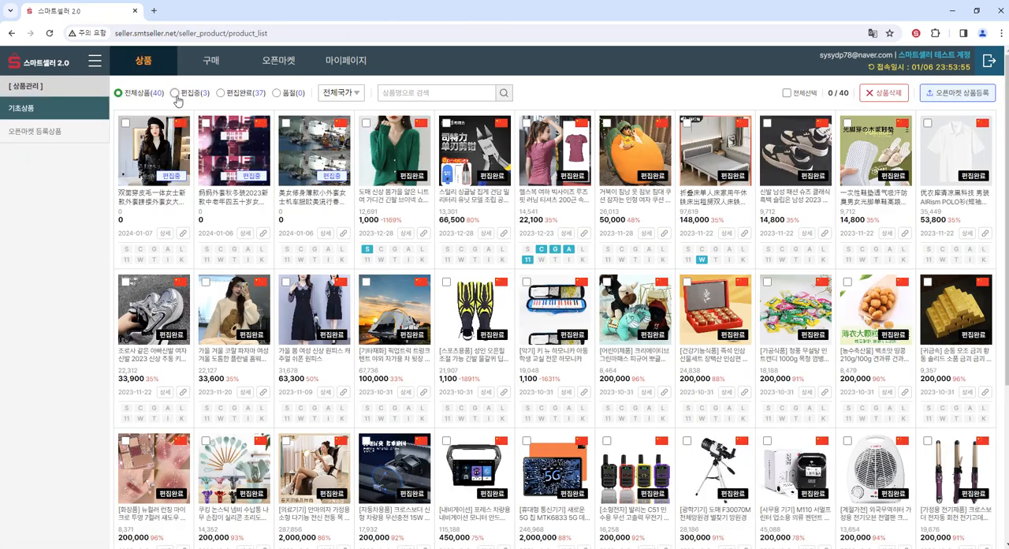
click(175, 93)
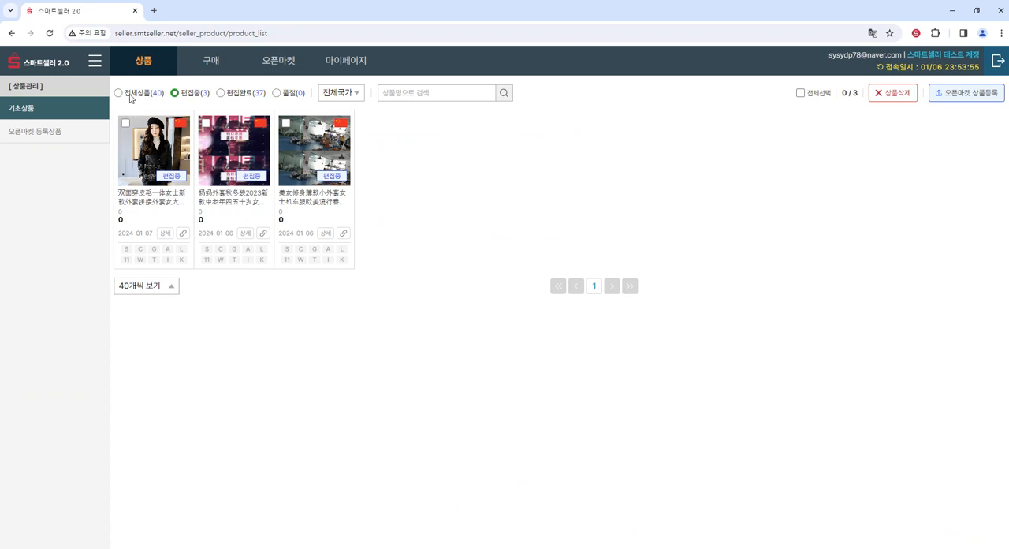
click(183, 235)
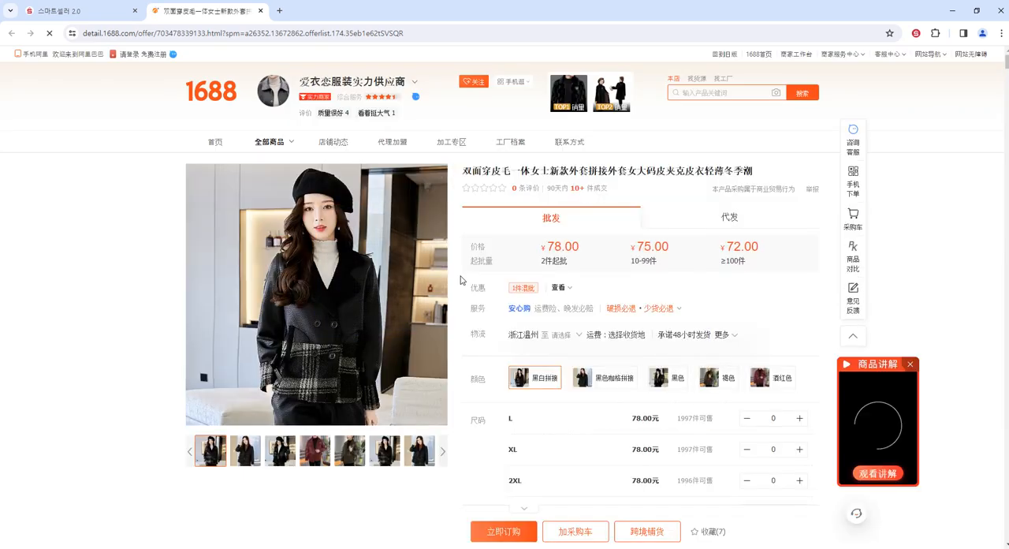
- Return to the product list and open the first 편집중 product's edit page at its 대표 이미지
click(115, 8)
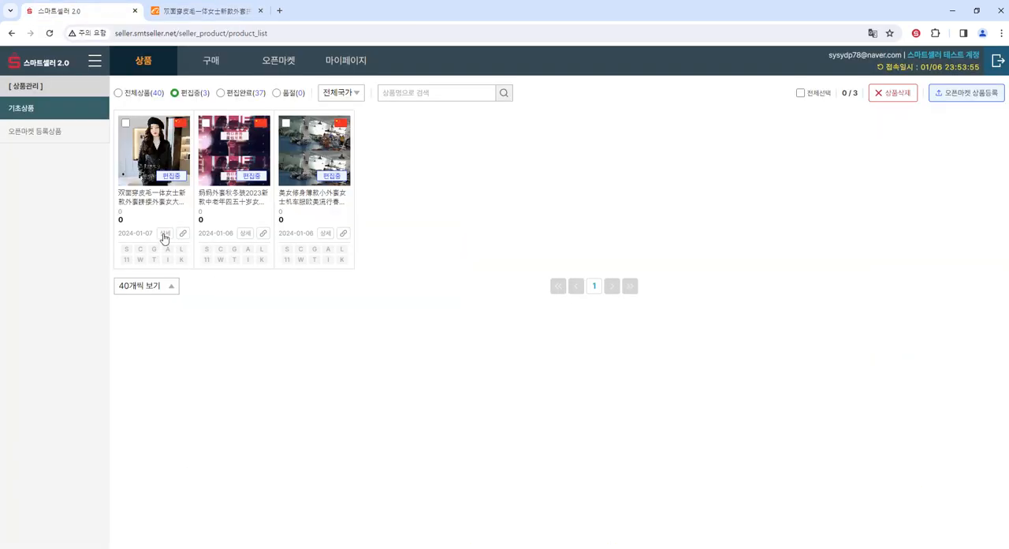
click(147, 202)
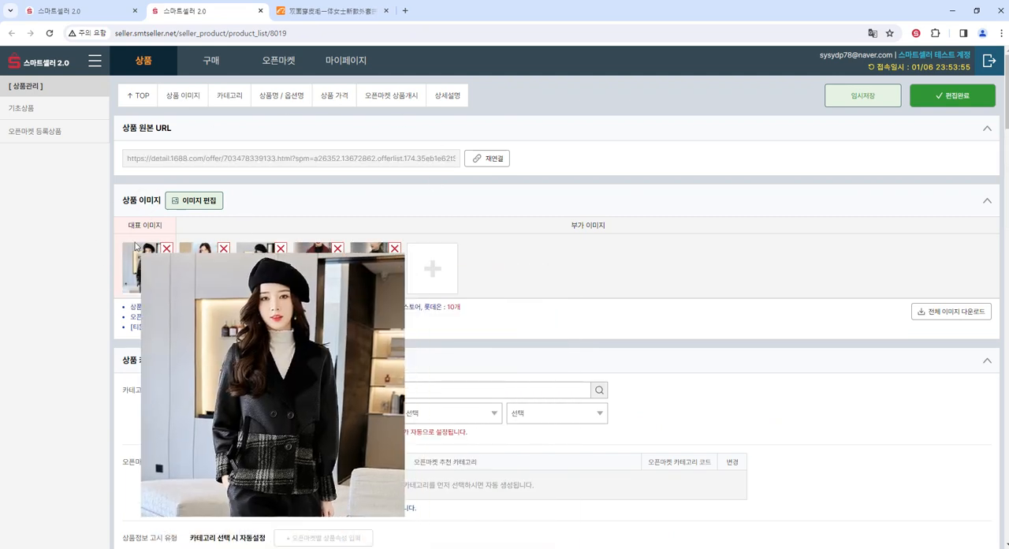
drag(128, 225, 162, 226)
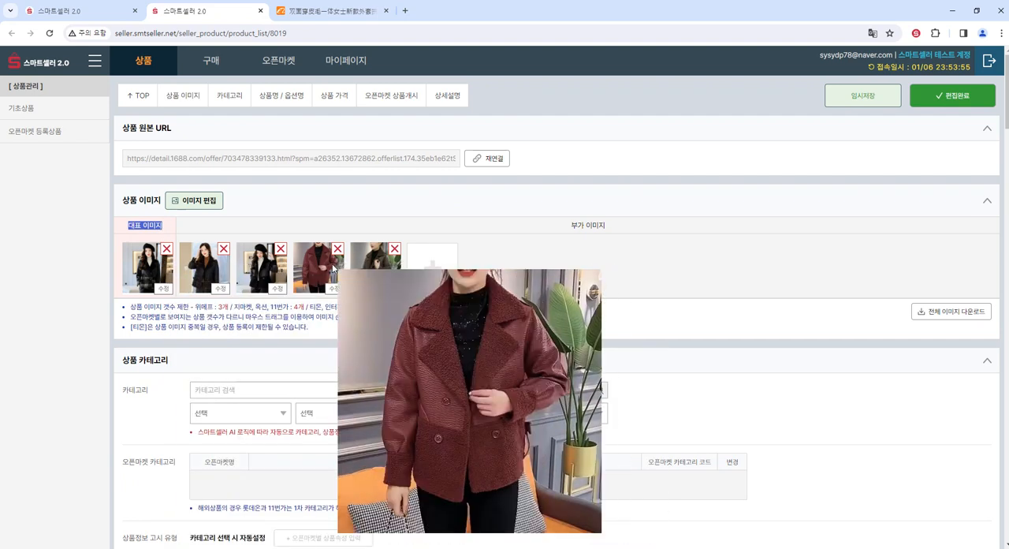
- Delete the last two additional product images and move the plain black jacket photo into the 대표 이미지 position
click(394, 249)
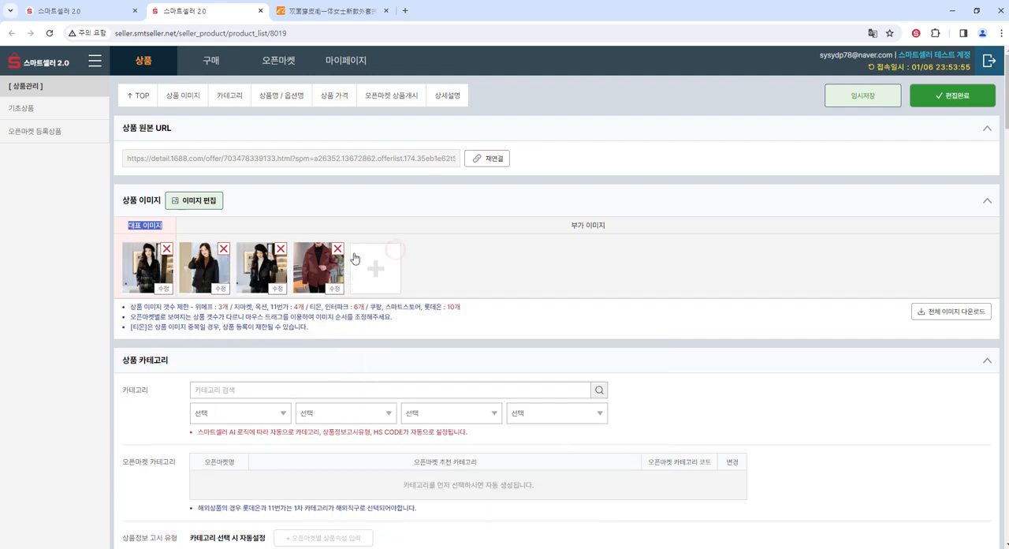
click(337, 249)
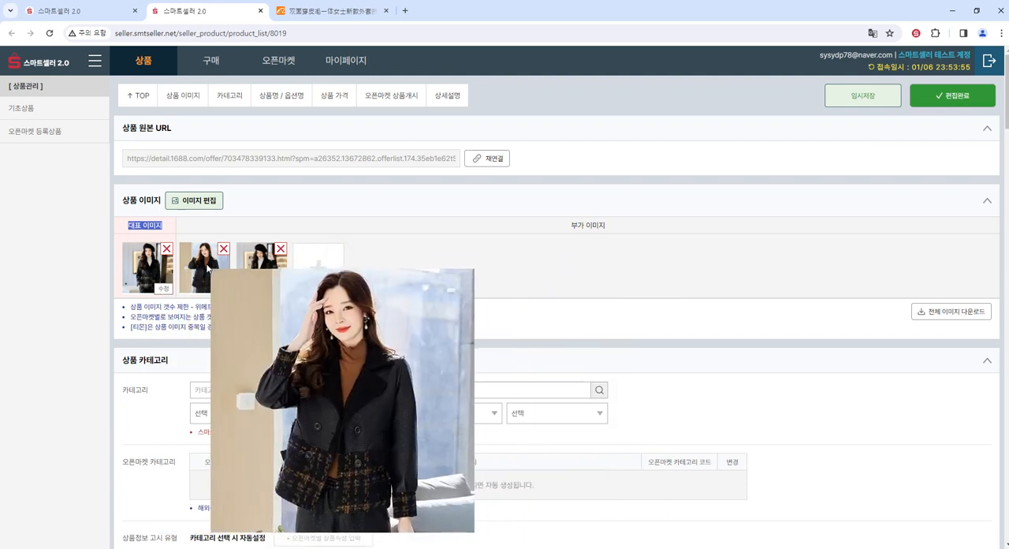
drag(162, 263, 207, 271)
click(279, 290)
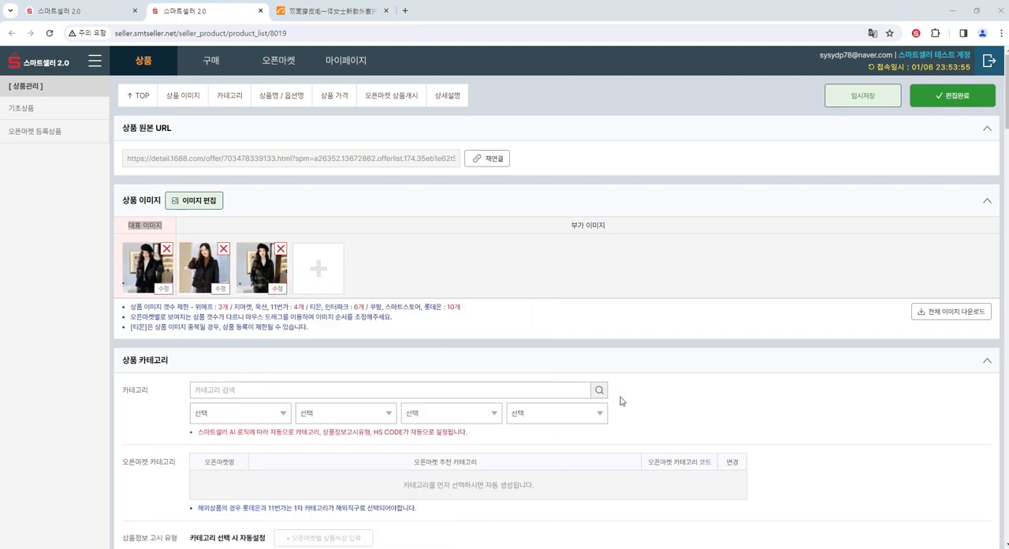
click(975, 535)
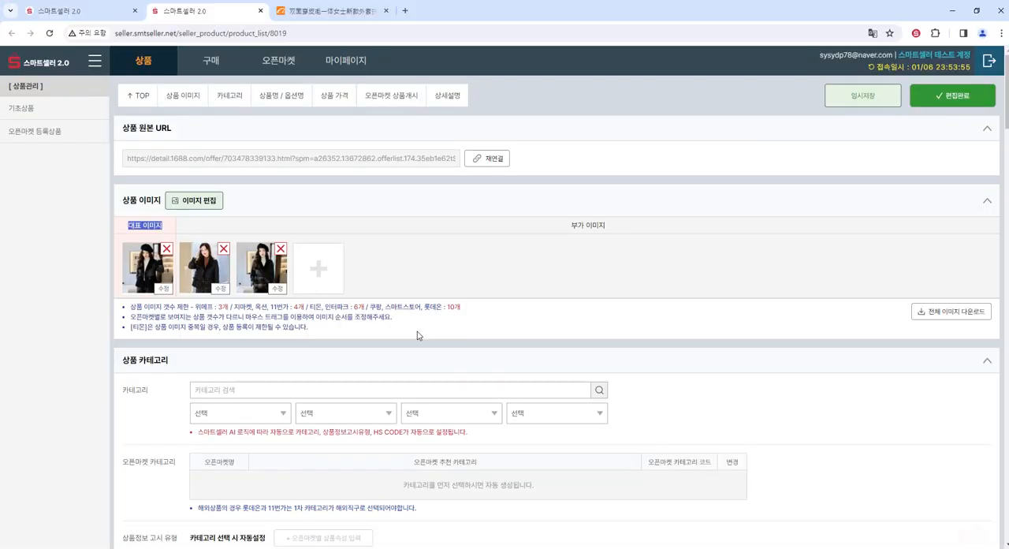
click(319, 272)
click(976, 531)
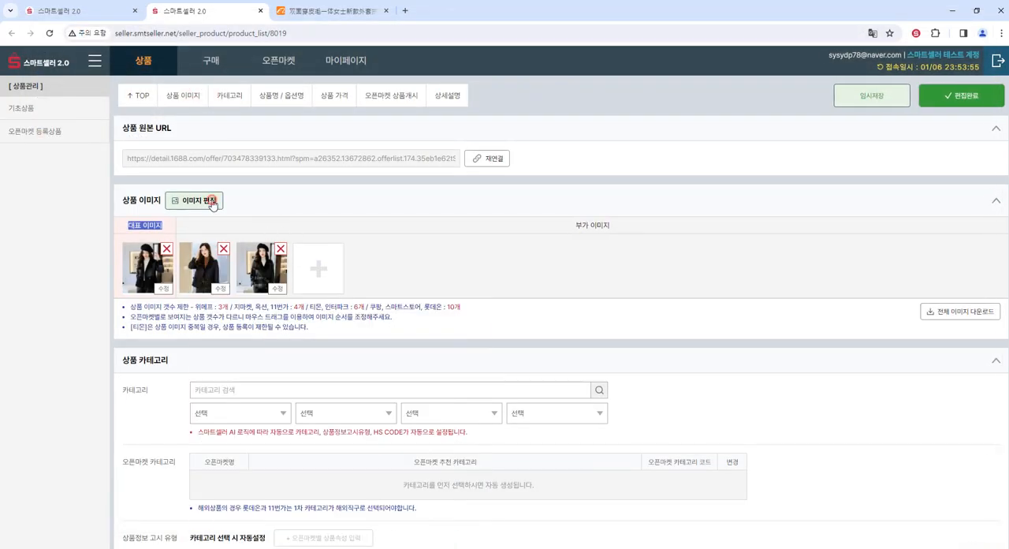
click(212, 202)
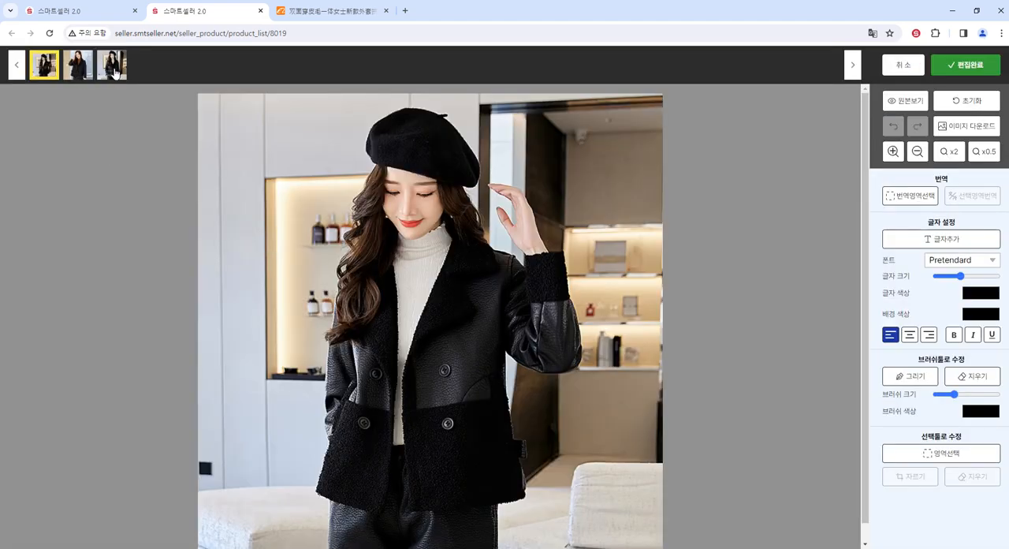
click(903, 69)
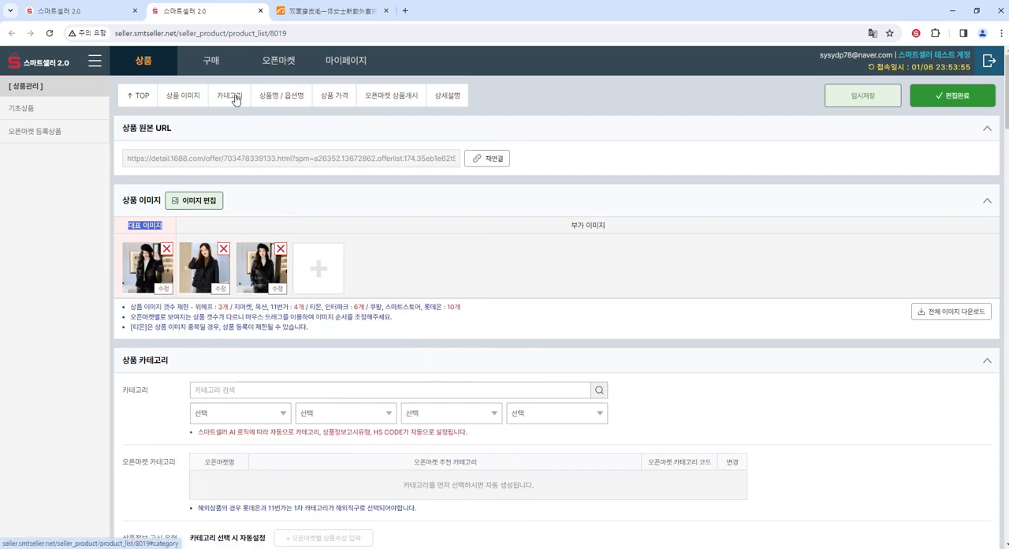
- In the product category section, set the first two category levels to 패션의류 and 여성의류
click(235, 98)
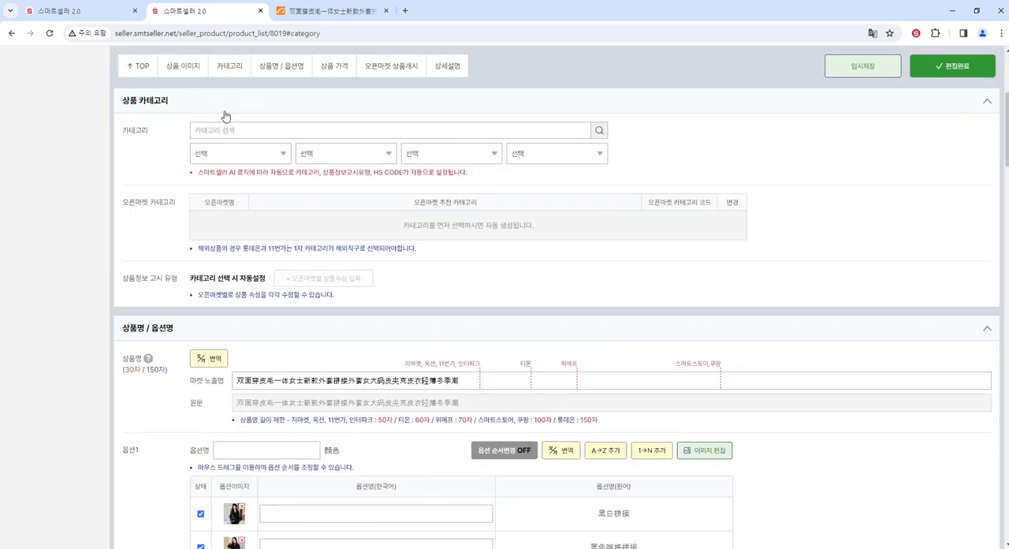
click(227, 159)
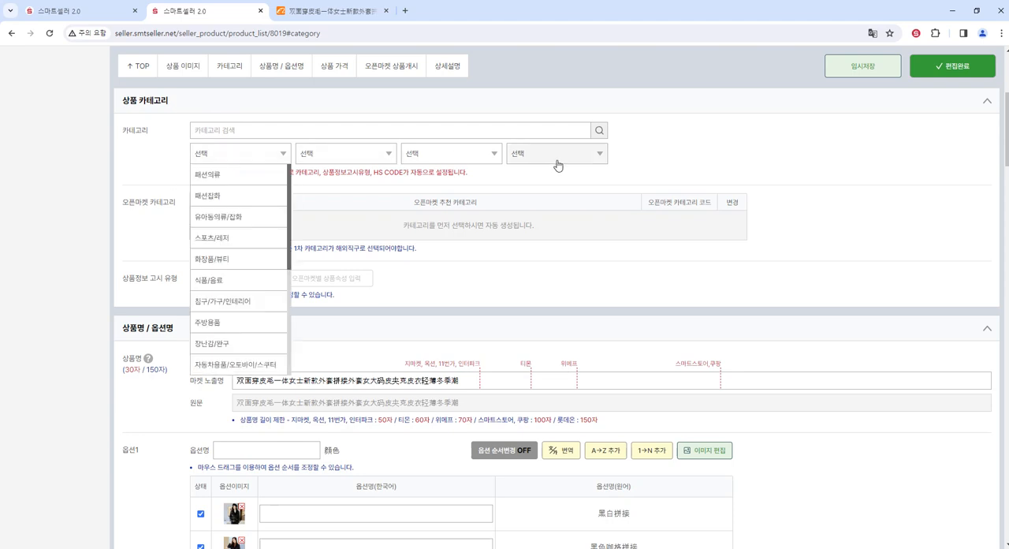
click(211, 175)
click(333, 157)
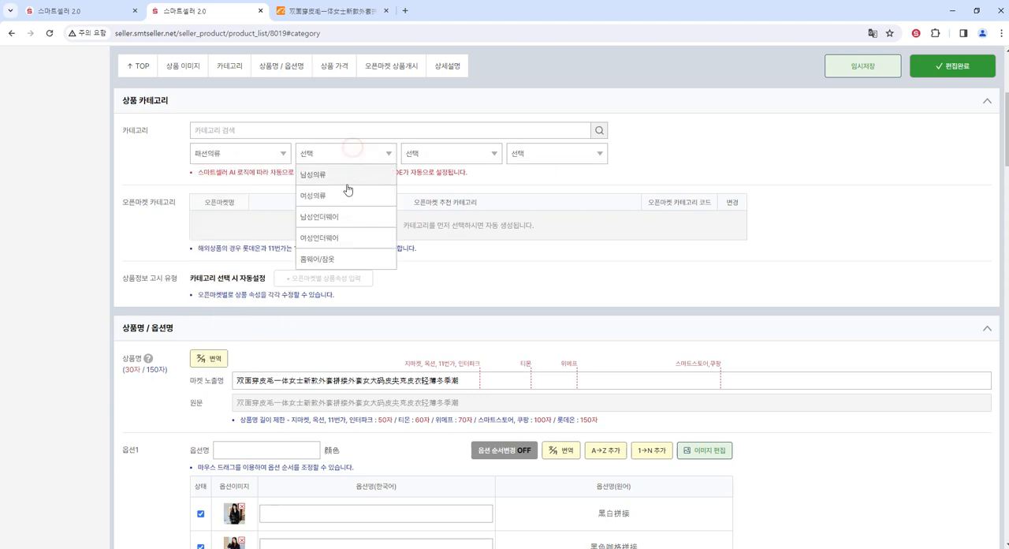
click(348, 193)
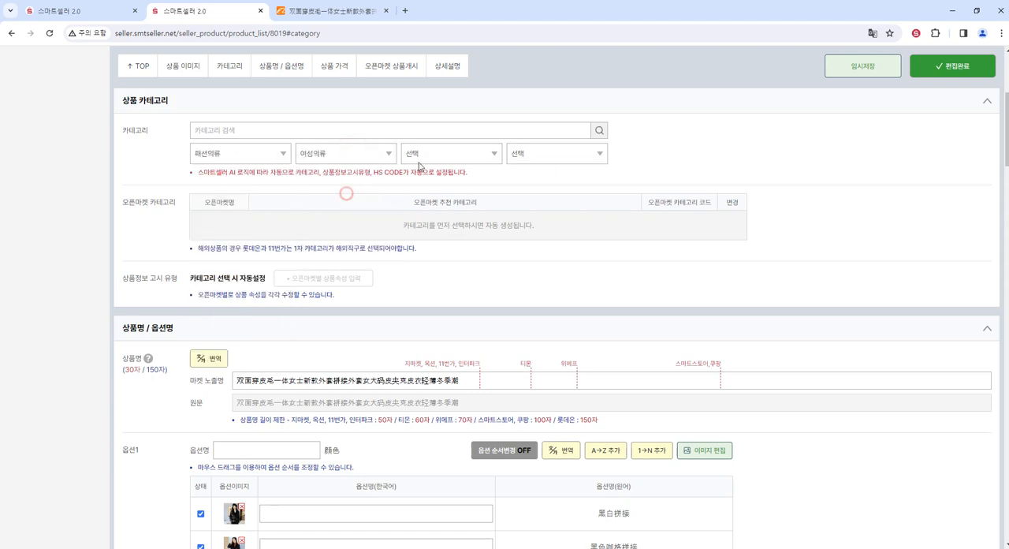
- Search the categories for 가죽점퍼 and choose 패션의류 > 여성의류 > 점퍼/야상/패딩 > 가죽점퍼
click(278, 131)
text(캐)
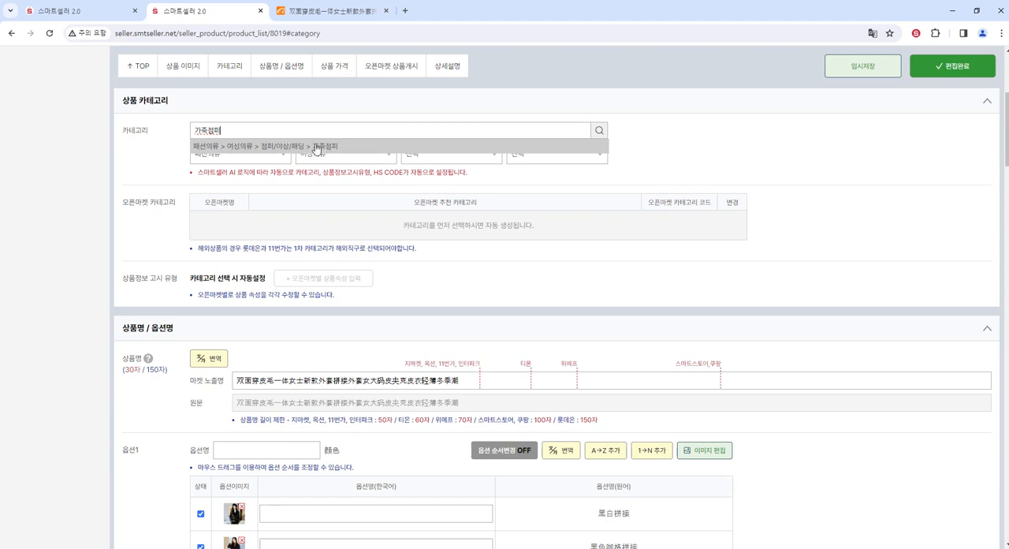
click(316, 148)
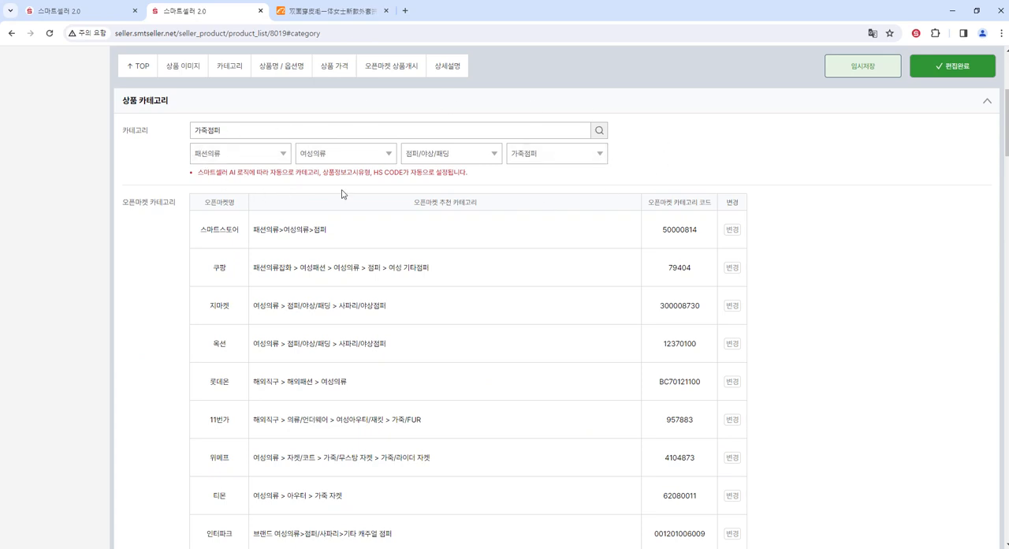
- Examine the recommended 오픈마켓 카테고리 for each marketplace, from 스마트스토어 down to 인터파크
scroll(317, 223, down, 4)
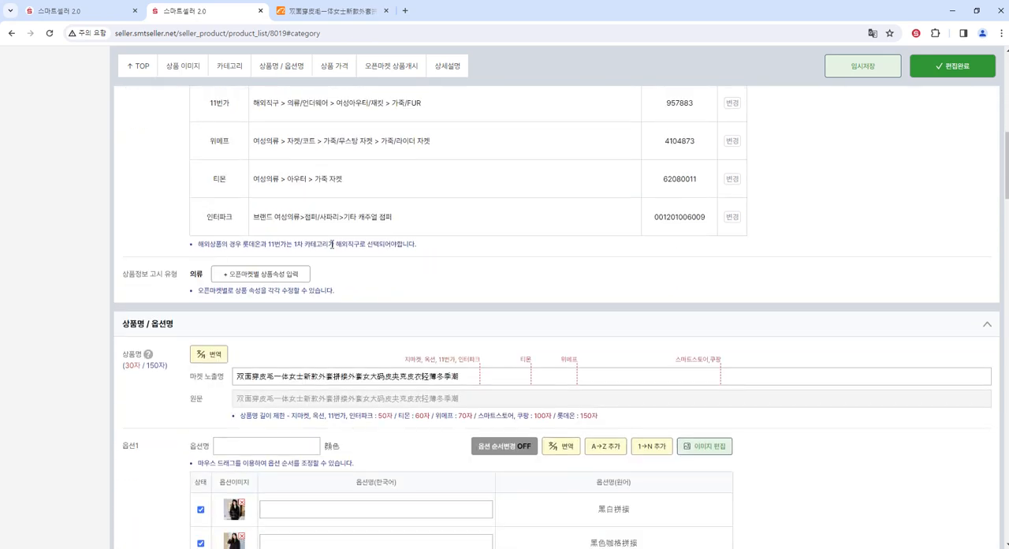
scroll(331, 244, up, 4)
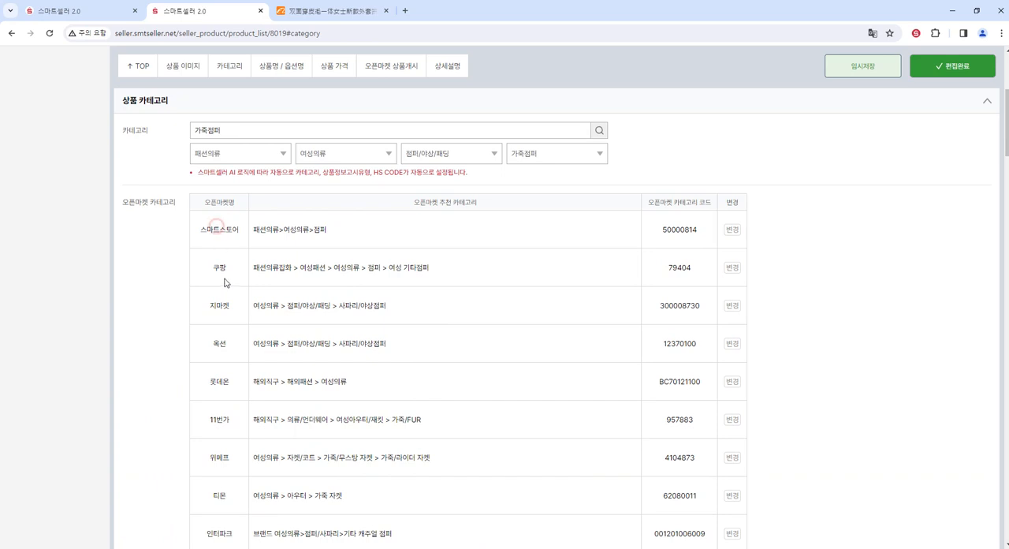
click(219, 268)
drag(299, 343, 367, 344)
scroll(336, 377, down, 1)
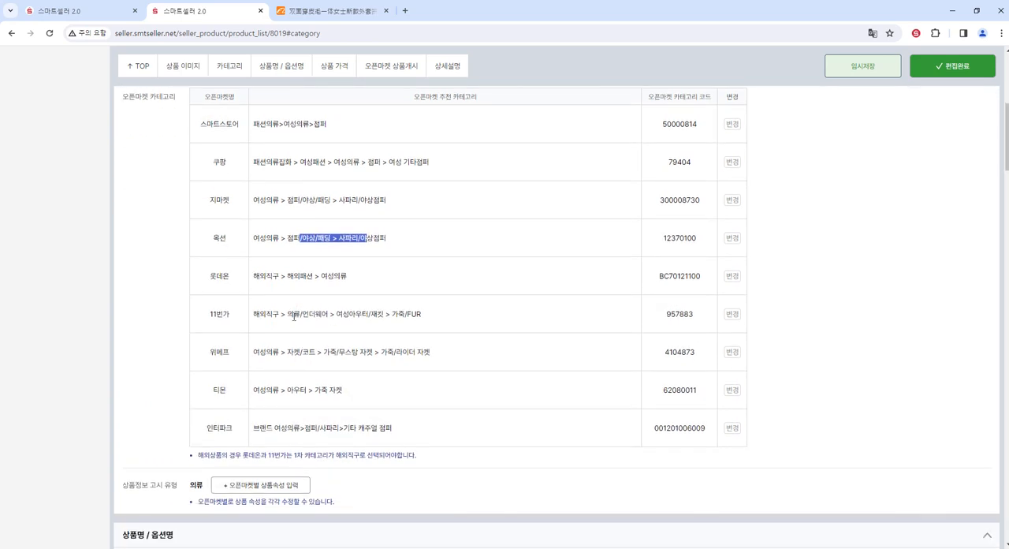
drag(290, 314, 415, 330)
click(352, 369)
scroll(356, 370, up, 1)
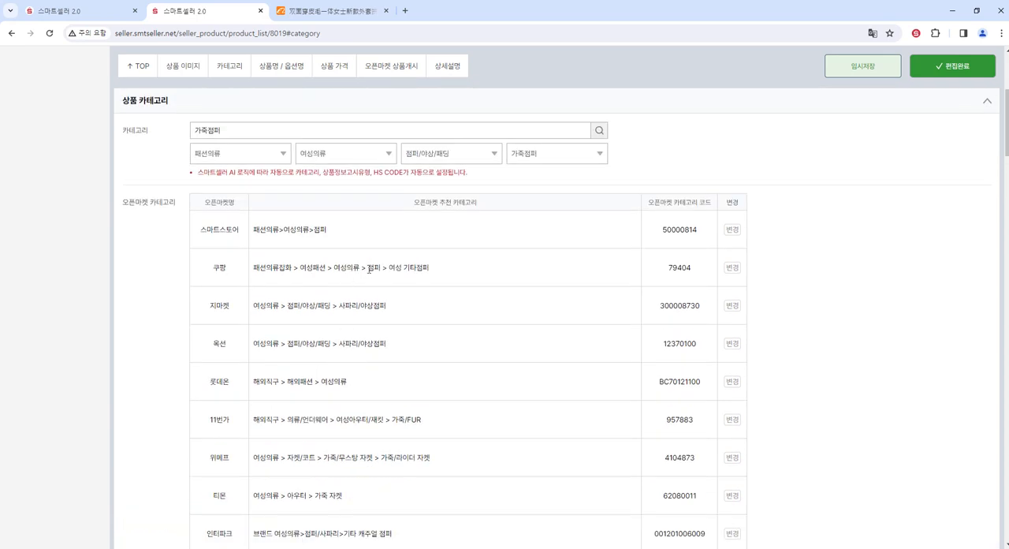
- Search the 쿠팡 categories for 점퍼 and change the product's category to 패션의류잡화 > 여성패션 > 여성의류 > 점퍼 > 여성 패딩/다운패딩점퍼
click(732, 270)
click(316, 152)
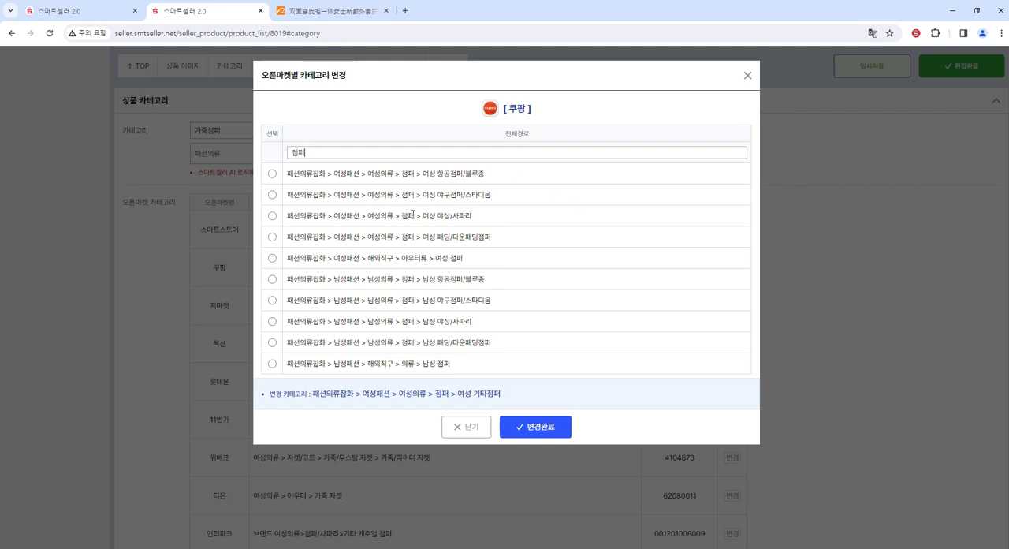
scroll(418, 205, down, 3)
scroll(418, 225, up, 3)
click(272, 237)
drag(423, 236, 491, 236)
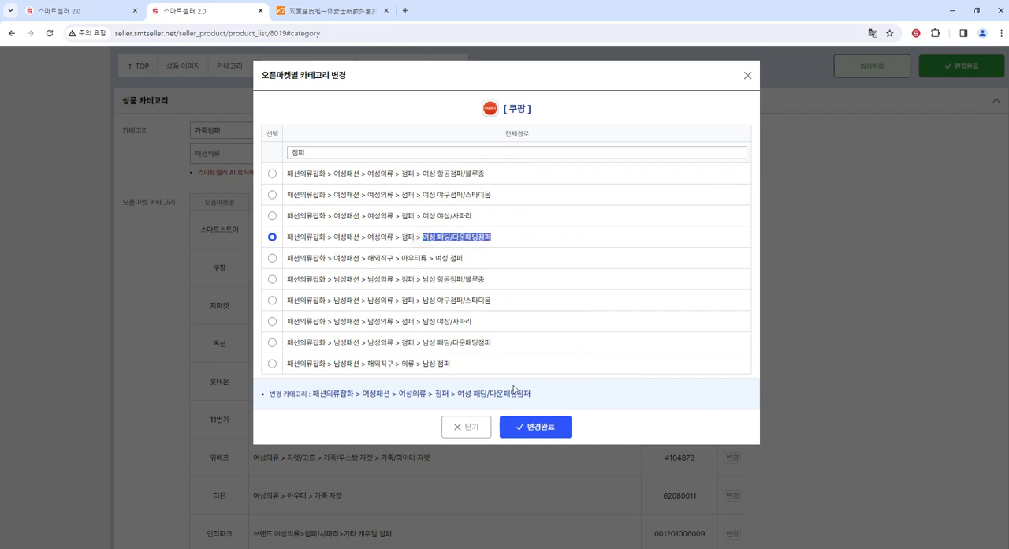
click(550, 429)
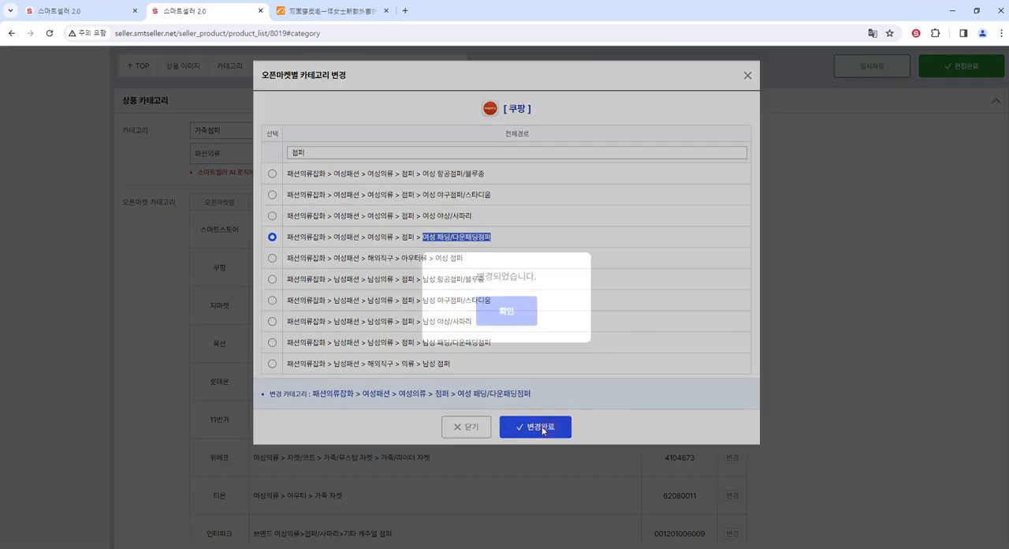
- Confirm the 쿠팡 category change to 여성 패딩/다운패딩점퍼 and check its path in the category table
click(512, 315)
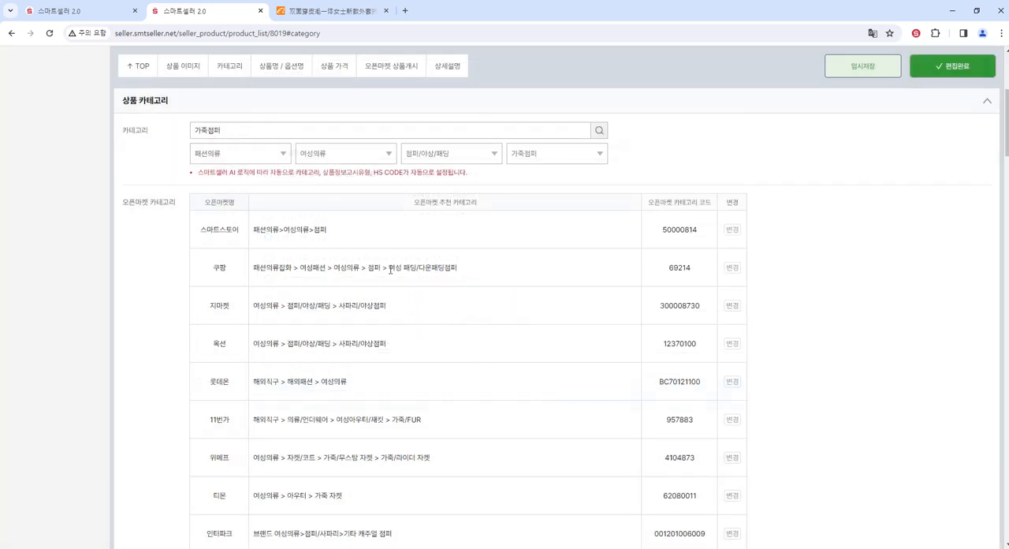
drag(389, 269, 459, 272)
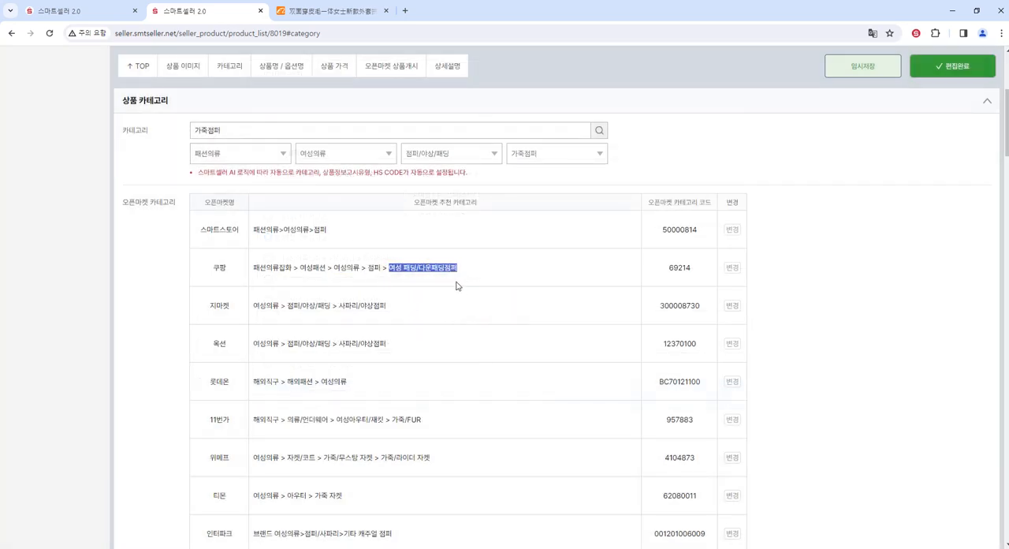
- Open the per-marketplace product attribute entry and examine the fields for every marketplace from 스마트스토어 to 인터파크, returning to 스마트스토어
scroll(451, 288, down, 3)
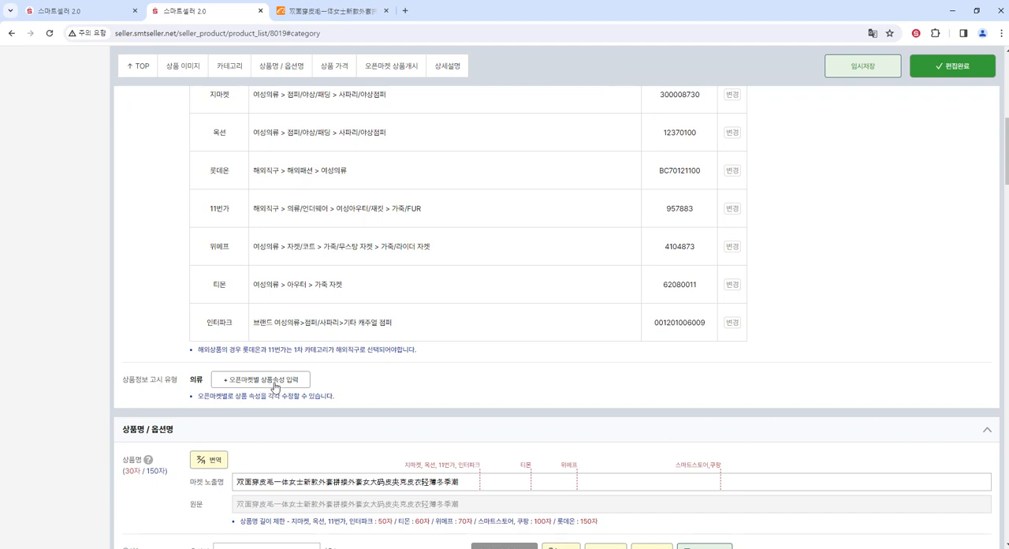
click(270, 383)
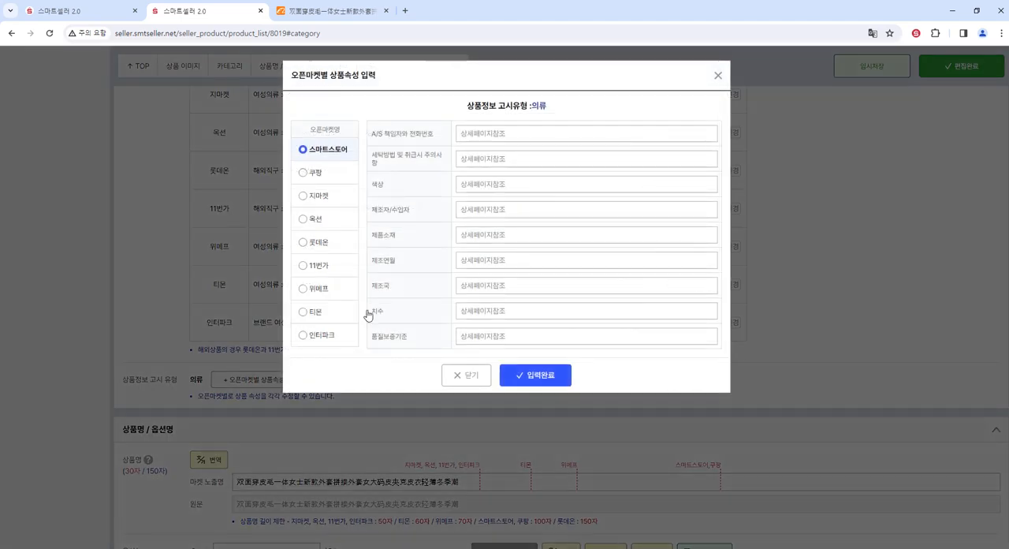
click(343, 173)
click(340, 197)
click(336, 220)
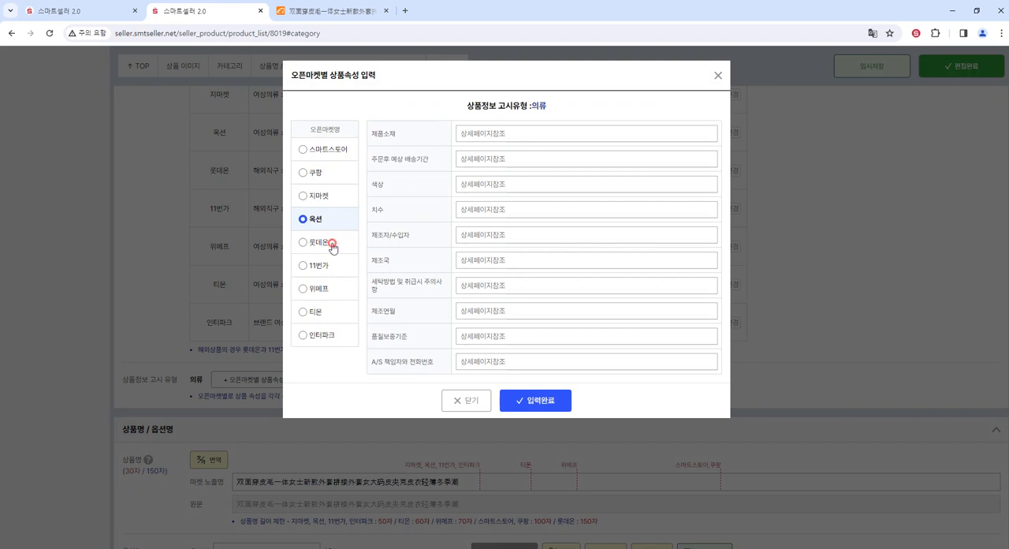
click(331, 243)
click(329, 267)
click(329, 290)
click(329, 312)
click(331, 335)
click(330, 312)
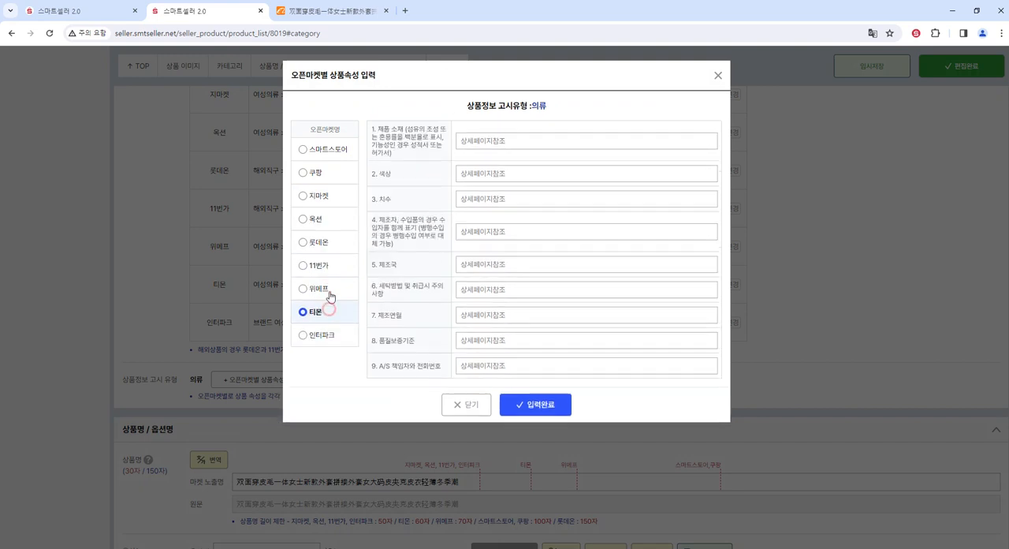
click(329, 290)
click(327, 268)
click(324, 243)
click(319, 220)
click(319, 197)
click(319, 174)
click(323, 150)
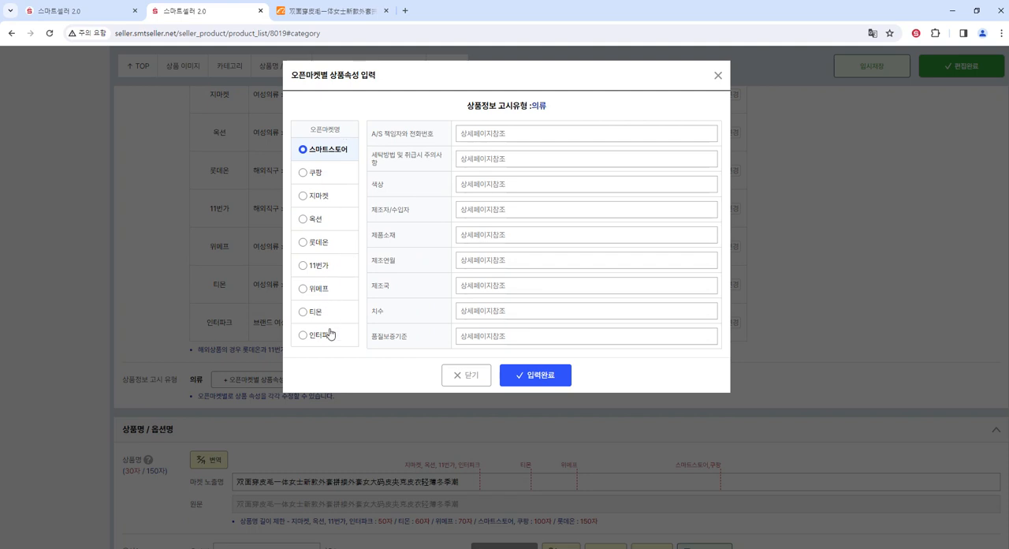
- Examine the 스마트스토어 attribute fields from 치수 up to A/S 책임자와 전화번호, and close the dialog without saving
click(511, 311)
click(509, 285)
click(508, 260)
click(505, 236)
click(500, 211)
click(496, 184)
click(489, 159)
click(491, 135)
click(471, 376)
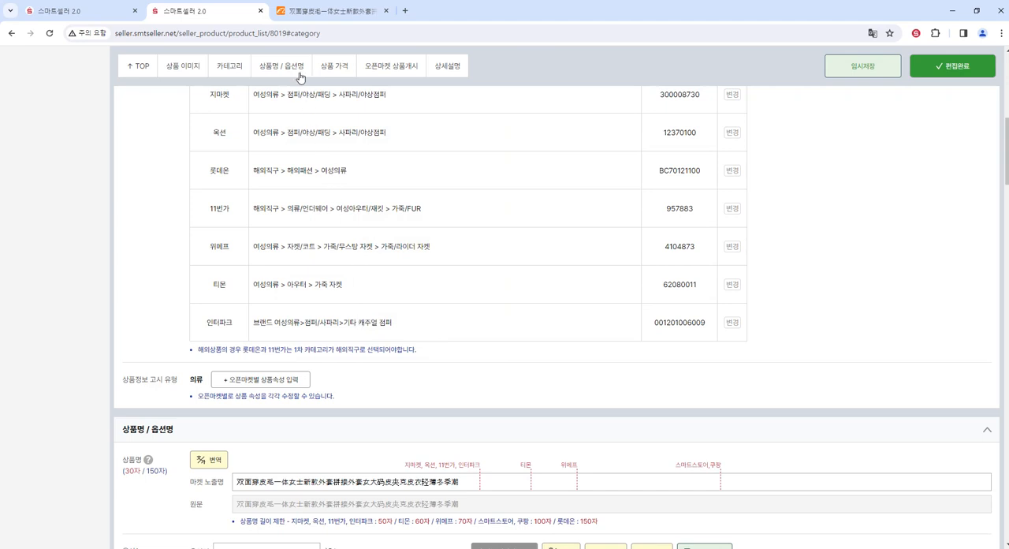
- In the product name section, translate the market display name into Korean and delete the word 일체 from it
click(285, 69)
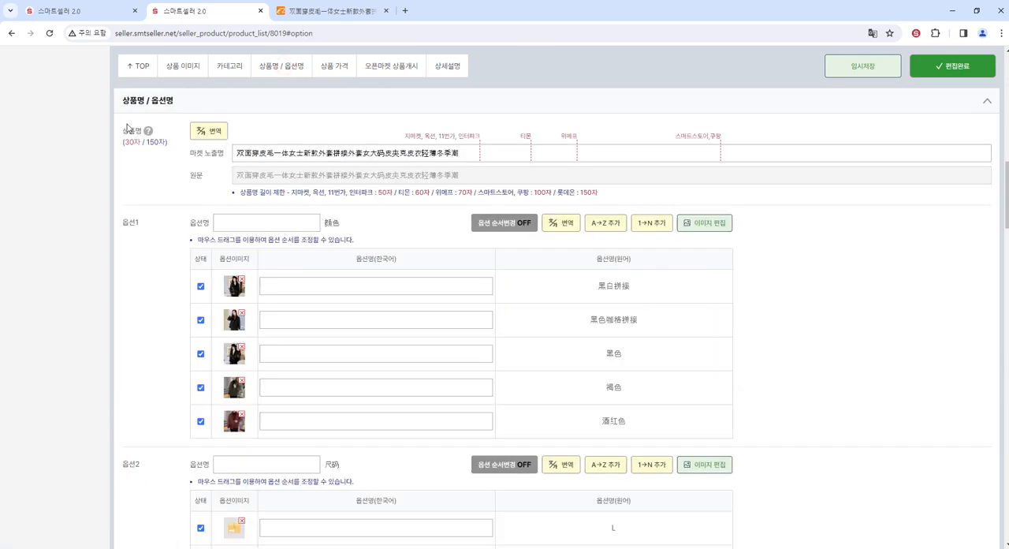
click(213, 139)
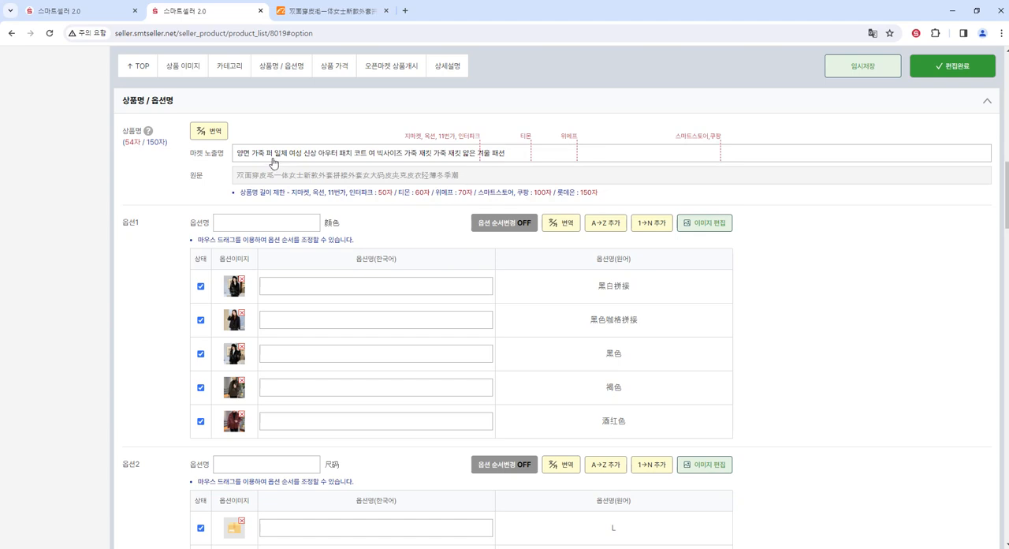
click(288, 155)
key(BackSpace)
key(BackSpace)
key(BackSpace)
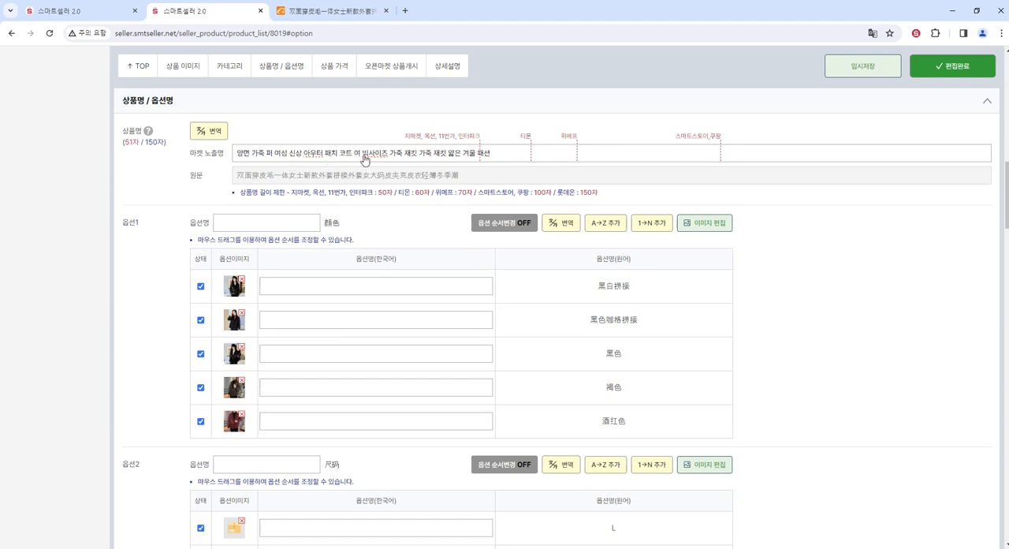
- Replace the end of the market display name from 빅사이즈 onwards so that it finishes with 여자 겨울 옷 패션코디
drag(361, 155, 377, 155)
drag(454, 155, 515, 155)
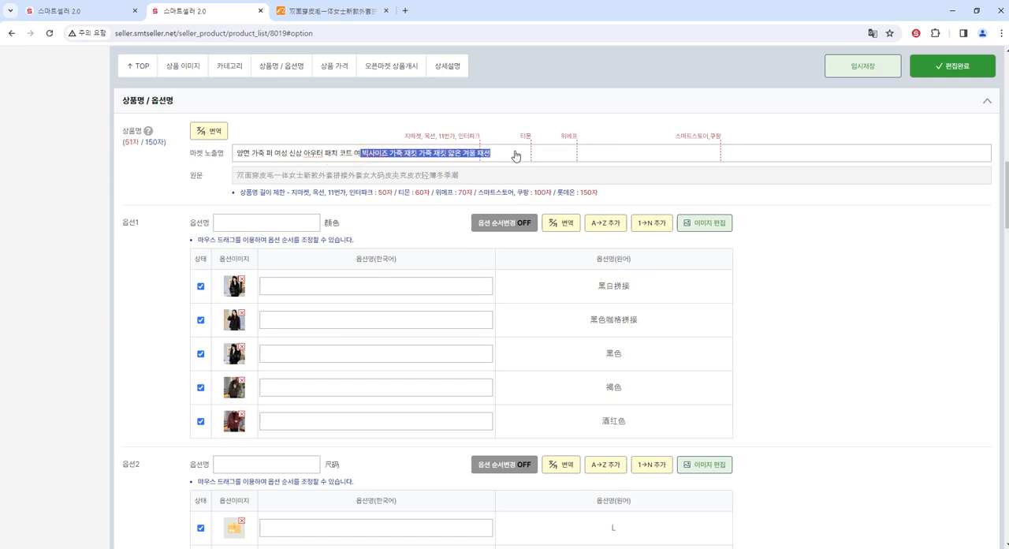
text(자 겨울 옷)
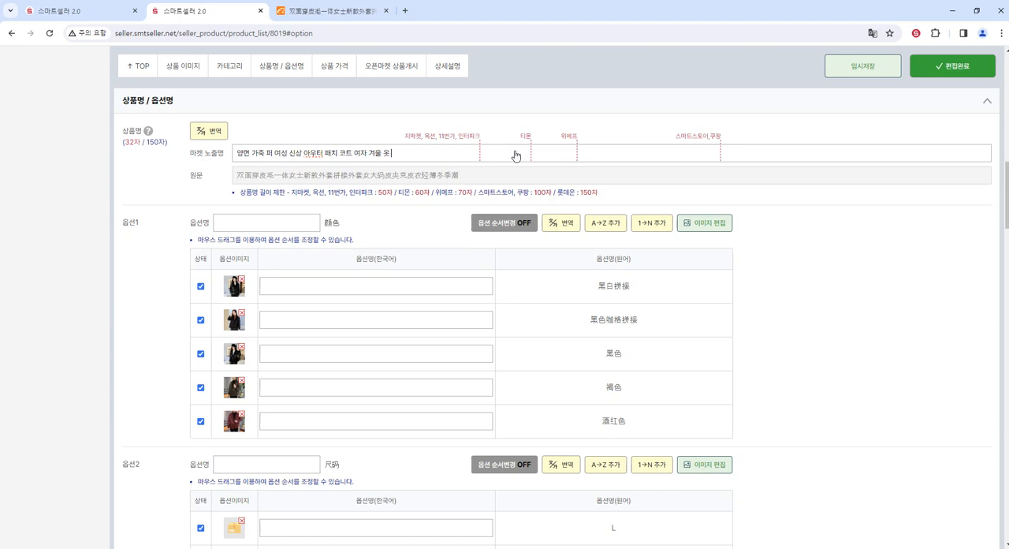
text( ㅍㅐ)
text(션코디)
- Translate the 옵션1 name and its five colour values into Korean and compare them with the original-language names
double_click(125, 222)
click(124, 463)
drag(123, 463, 143, 467)
click(126, 221)
click(562, 227)
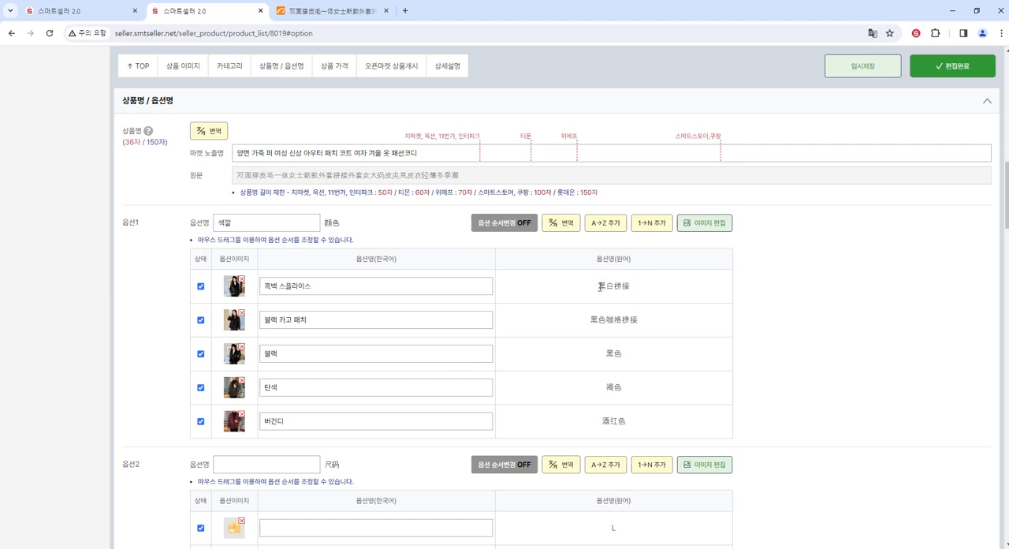
drag(600, 287, 632, 321)
click(617, 357)
click(618, 388)
click(621, 423)
- Shorten the first two Korean 옵션1 values to 흑백 and 블랙카고
drag(331, 290, 281, 295)
key(BackSpace)
key(BackSpace)
key(BackSpace)
click(281, 321)
key(BackSpace)
click(310, 321)
- Rename the third and fourth 옵션1 values to 검은색 and 그린
key(BackSpace)
key(BackSpace)
key(BackSpace)
click(297, 360)
key(BackSpace)
key(BackSpace)
text(거)
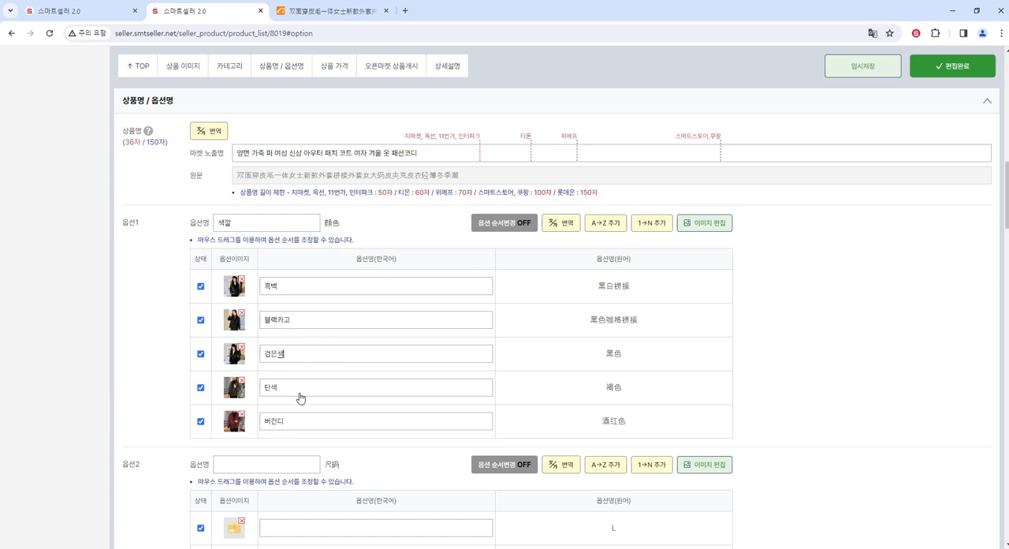
double_click(297, 389)
text(ㅋ린)
- Try labelling the 옵션1 values with the letters A to E and with the numbers 1 to 5
drag(596, 286, 635, 293)
click(607, 227)
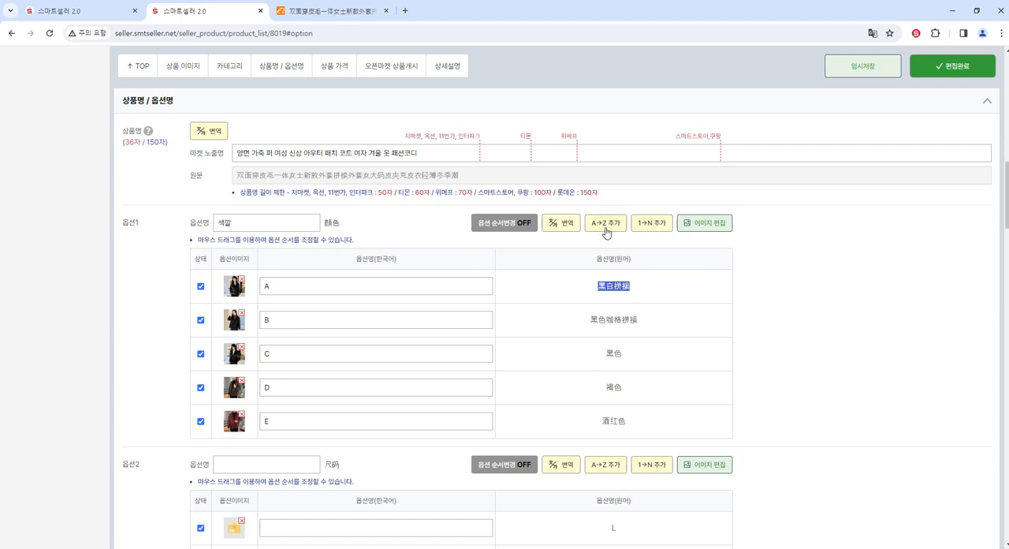
click(652, 224)
click(307, 286)
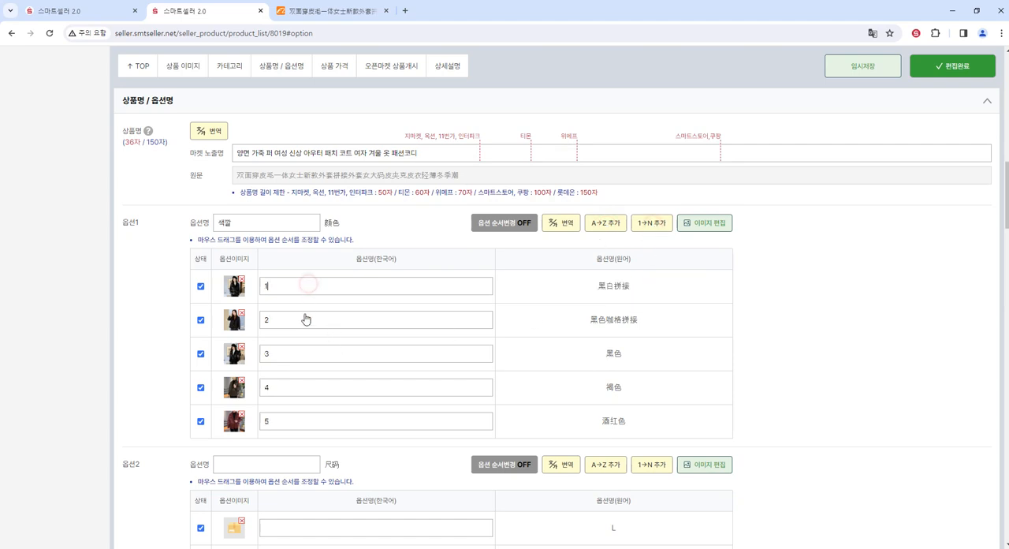
click(305, 316)
click(307, 356)
click(304, 388)
click(304, 421)
click(318, 325)
click(312, 365)
click(308, 394)
click(307, 426)
- Label the five 옵션1 values with the letters A to E and translate the 옵션2 size option into Korean
click(604, 226)
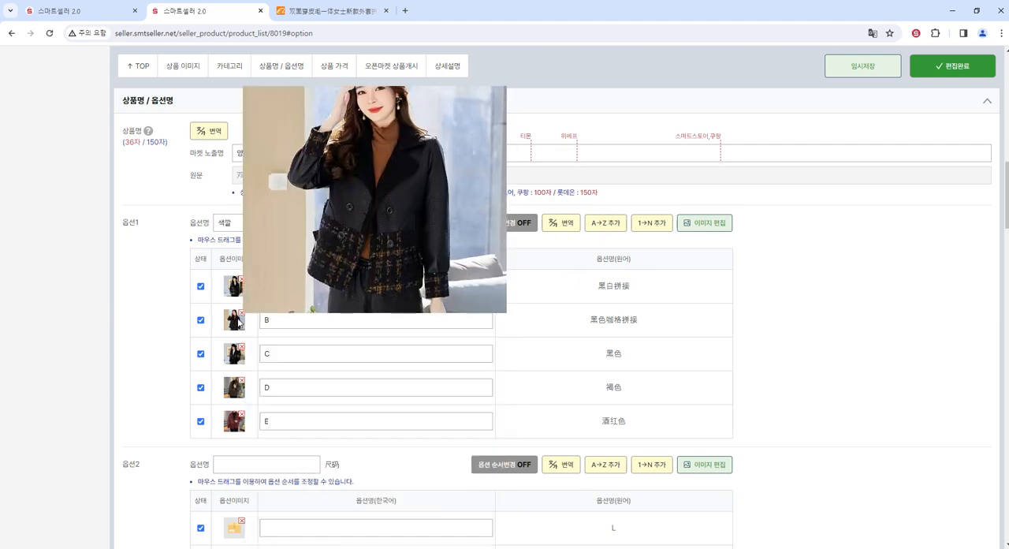
mouse_move(235, 353)
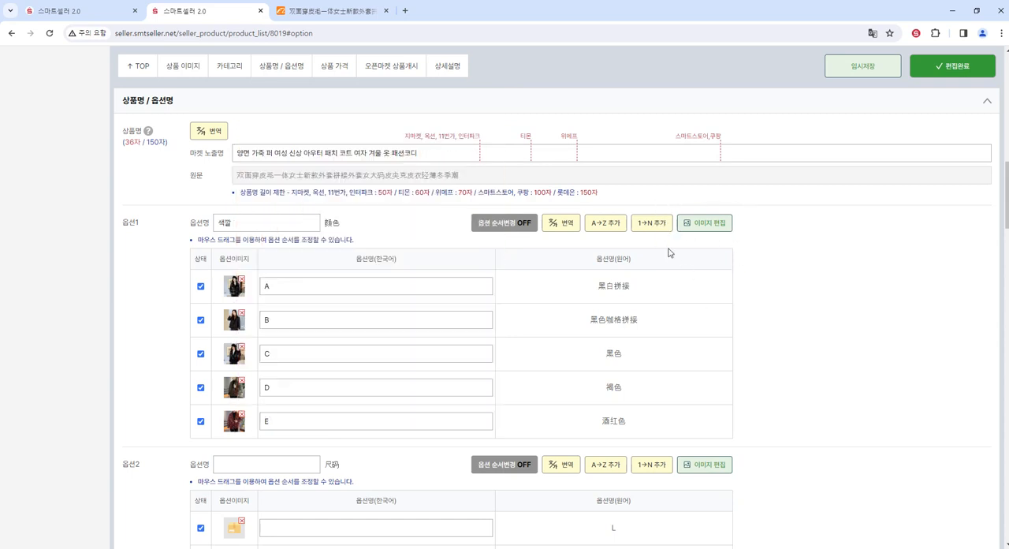
scroll(394, 292, down, 3)
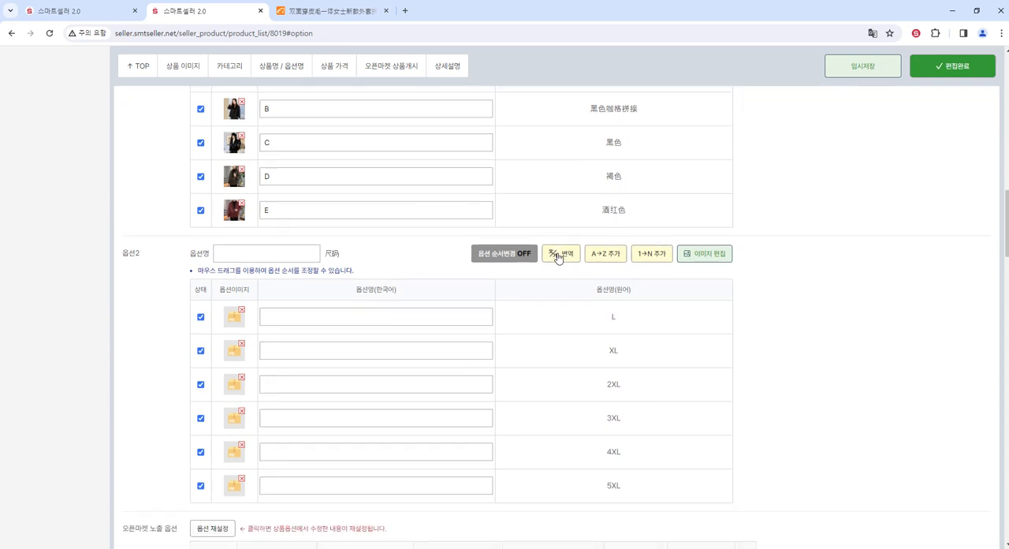
click(560, 257)
- In the product price section, compare the 국제배송비 for 항공 and 해운 shipping, leaving 항공 selected
click(333, 67)
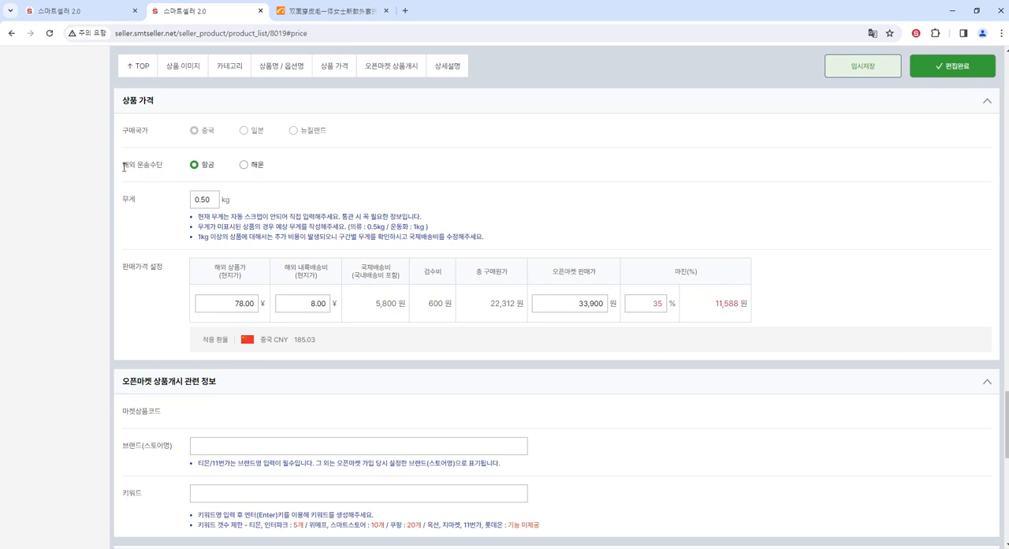
drag(123, 167, 162, 167)
click(195, 164)
click(242, 163)
click(194, 165)
drag(377, 306, 390, 305)
click(244, 165)
drag(377, 304, 395, 303)
click(194, 165)
drag(374, 309, 410, 310)
- Check the 해외 상품가 against the wholesale and per-size prices on the jacket's 1688 product page
drag(220, 272, 245, 305)
click(323, 11)
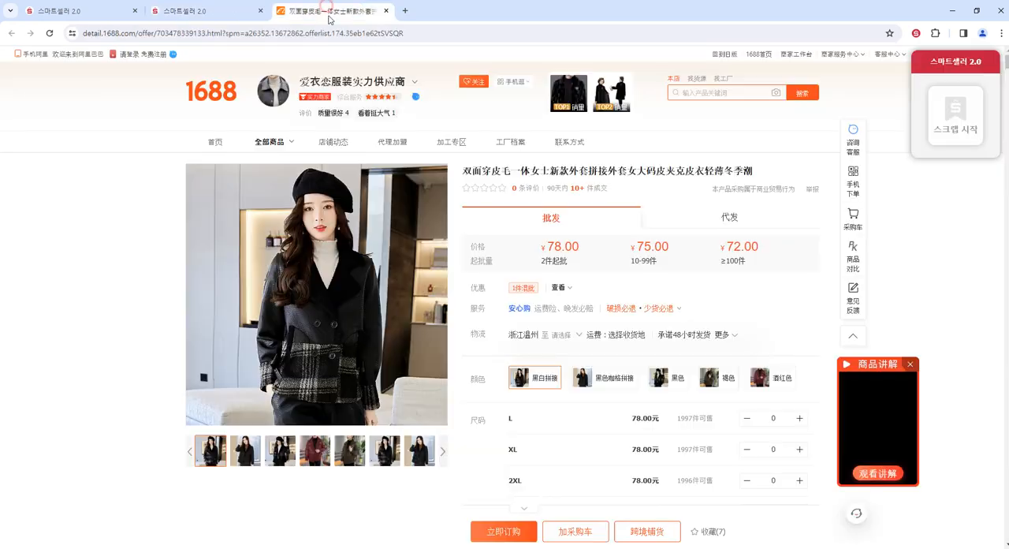
drag(545, 246, 582, 248)
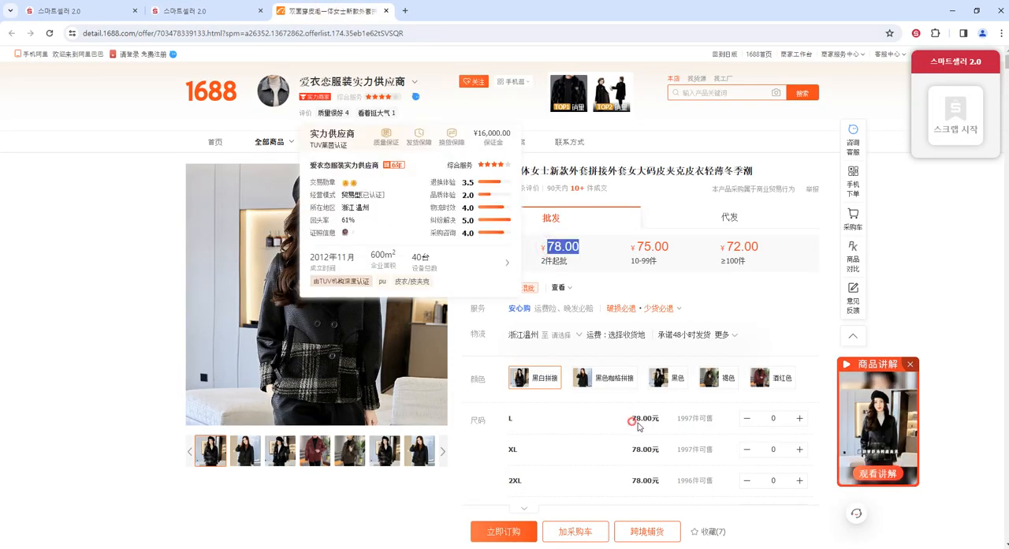
drag(632, 421, 643, 450)
click(214, 6)
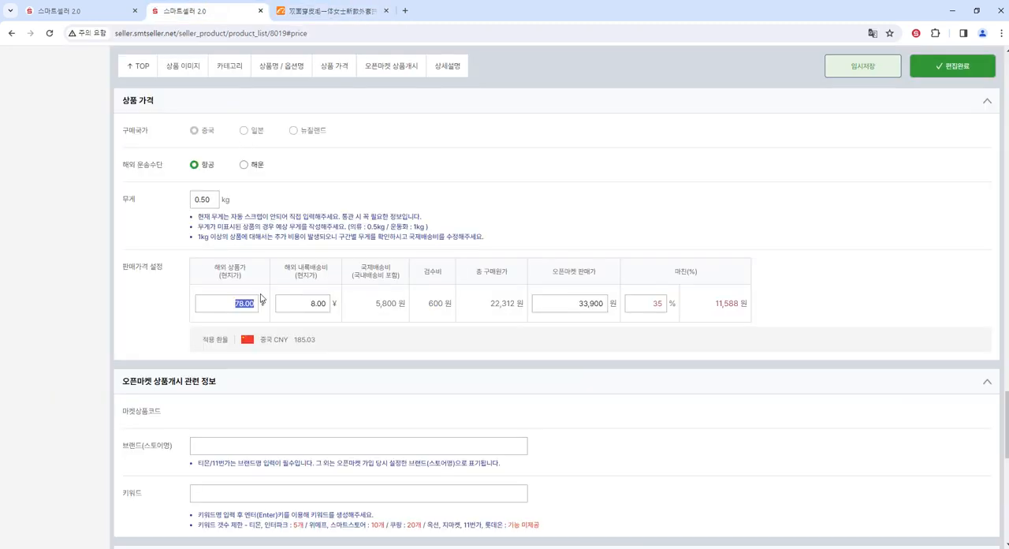
click(246, 306)
double_click(246, 306)
- Check the 해외 내륙배송비 on the 1688 page by setting the delivery destination to 河南省 郑州市 巩义市, and return to the price settings
drag(285, 267, 330, 272)
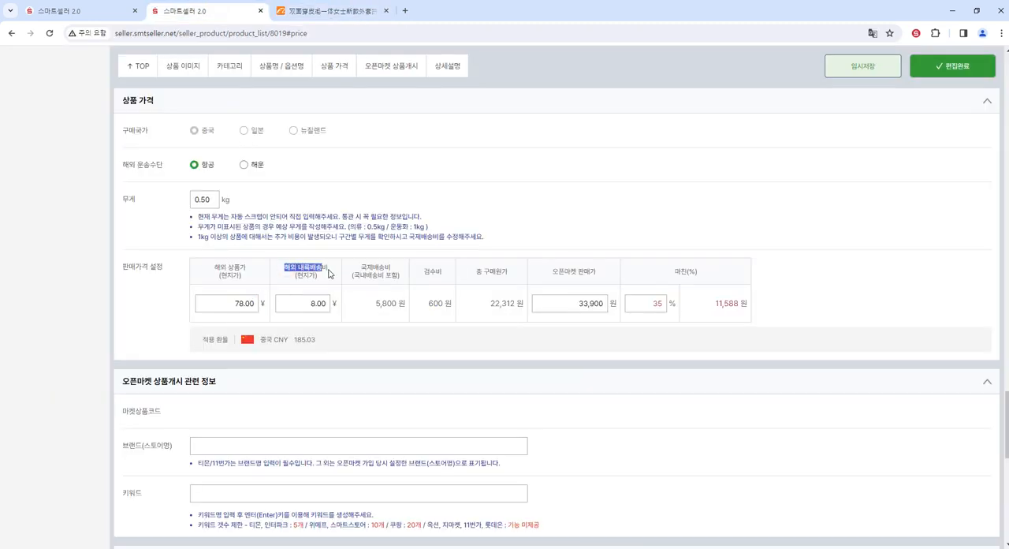
double_click(314, 307)
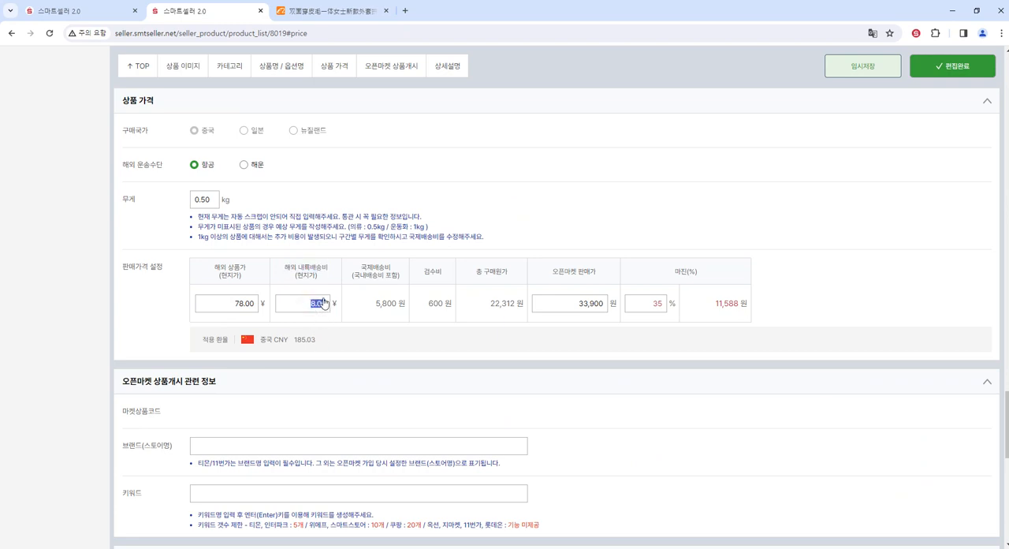
click(339, 9)
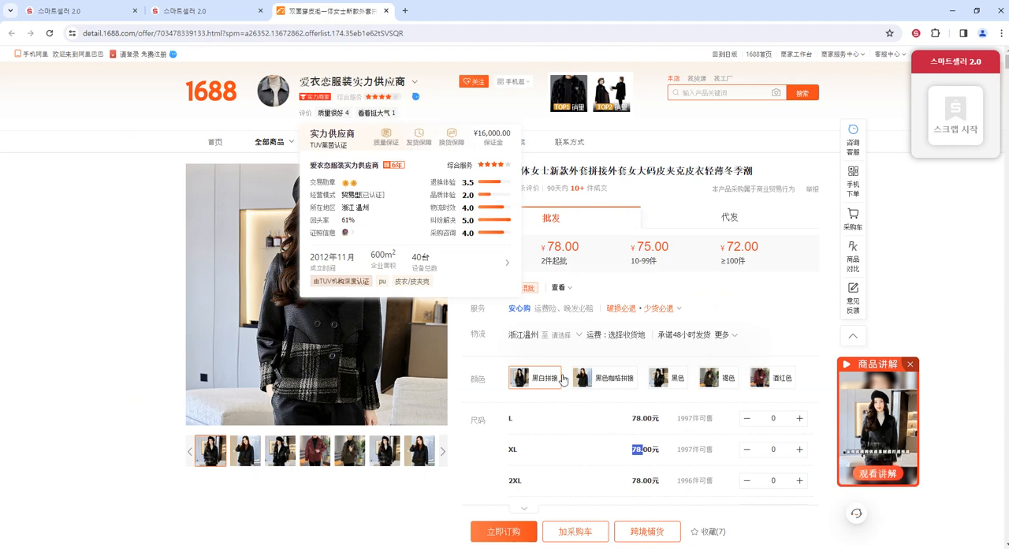
click(578, 336)
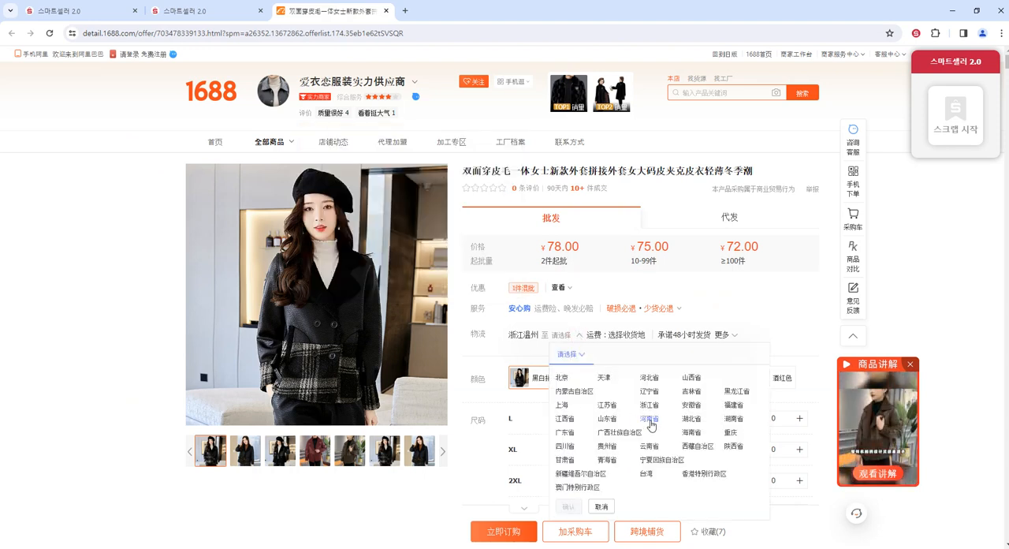
click(648, 424)
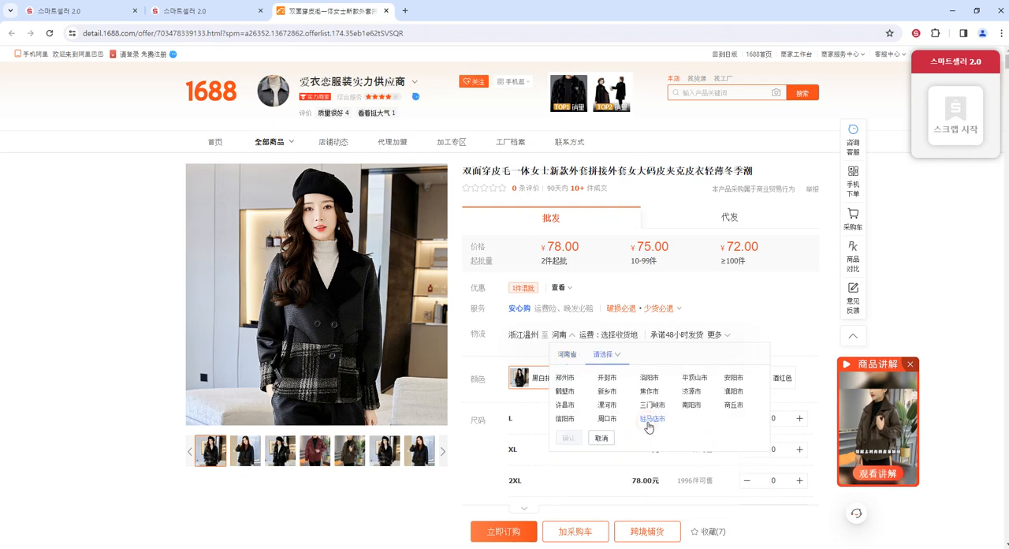
click(562, 381)
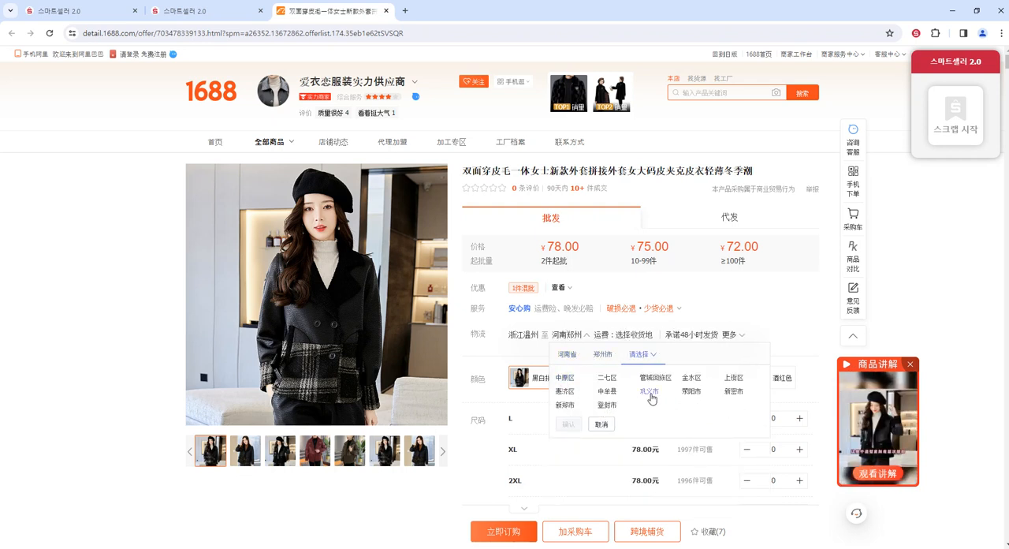
click(650, 394)
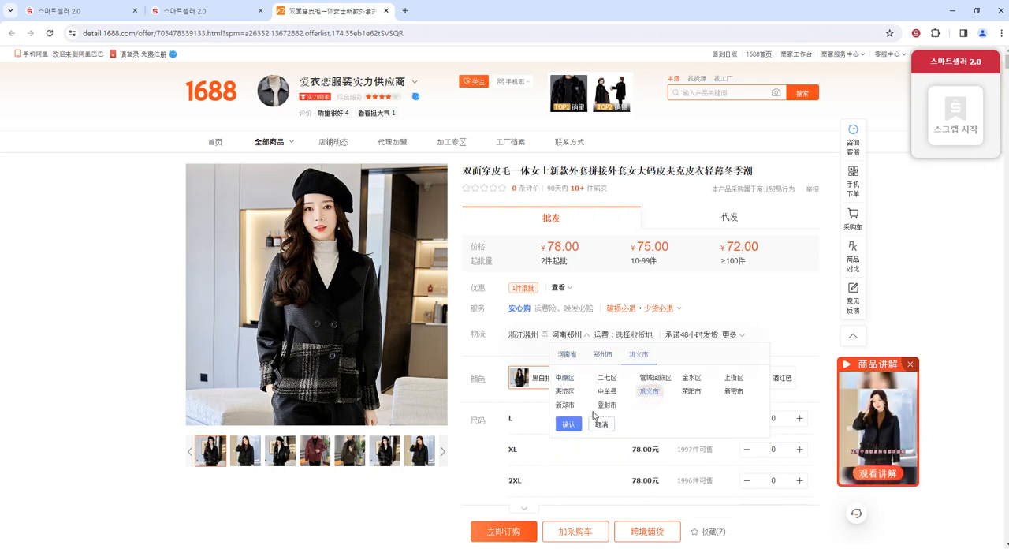
click(569, 426)
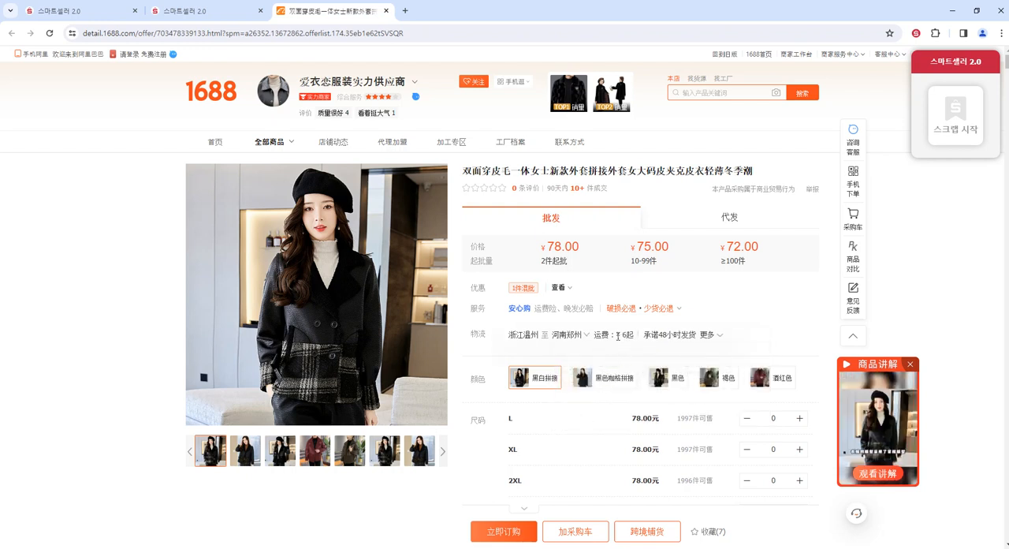
drag(616, 334, 630, 334)
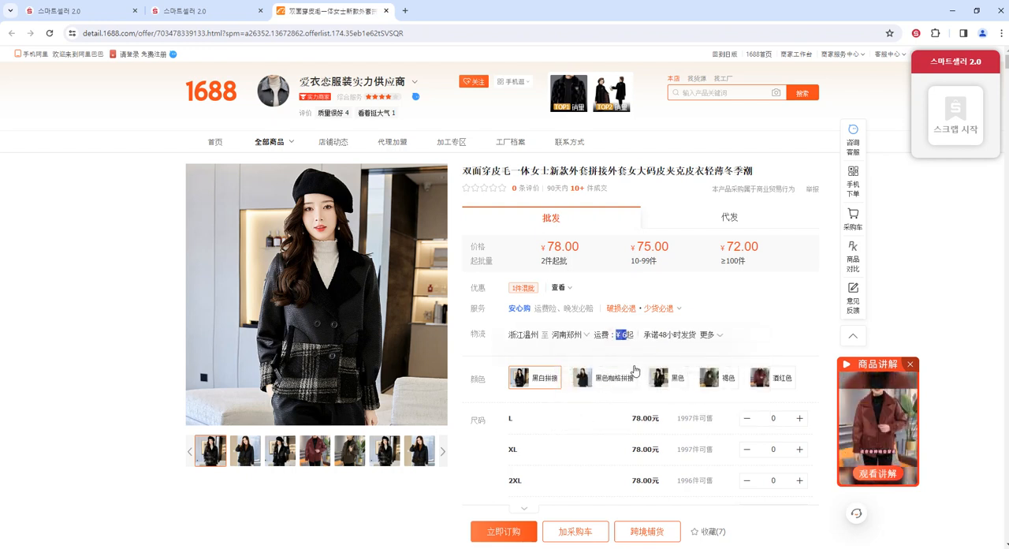
click(171, 13)
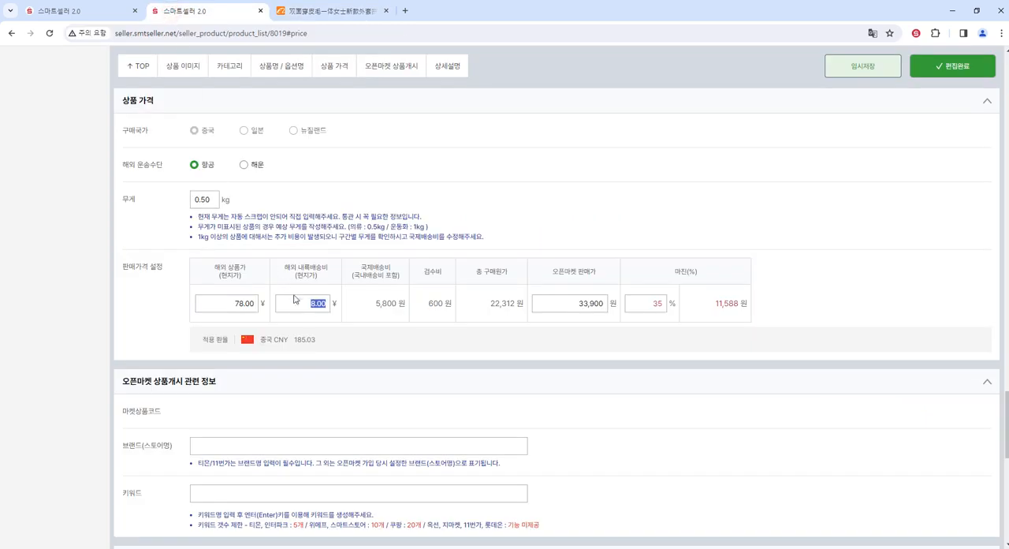
- Set the 해외 내륙배송비 to 6 ¥ and check the recalculated 총 구매원가 and 오픈마켓 판매가
click(303, 304)
drag(305, 304, 328, 307)
text(6)
drag(490, 307, 508, 306)
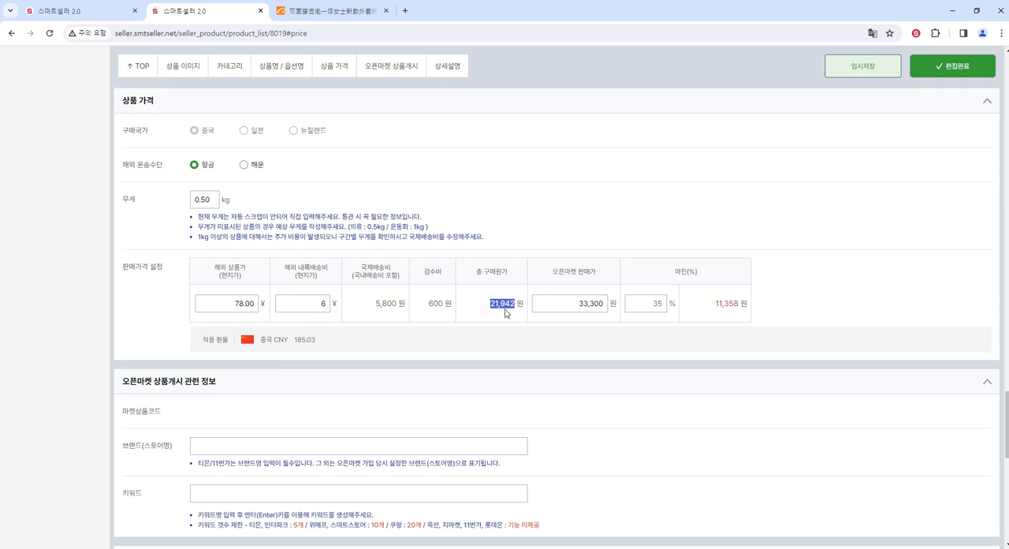
mouse_move(505, 311)
mouse_down()
mouse_move(459, 304)
mouse_move(510, 305)
mouse_up()
drag(552, 274, 601, 300)
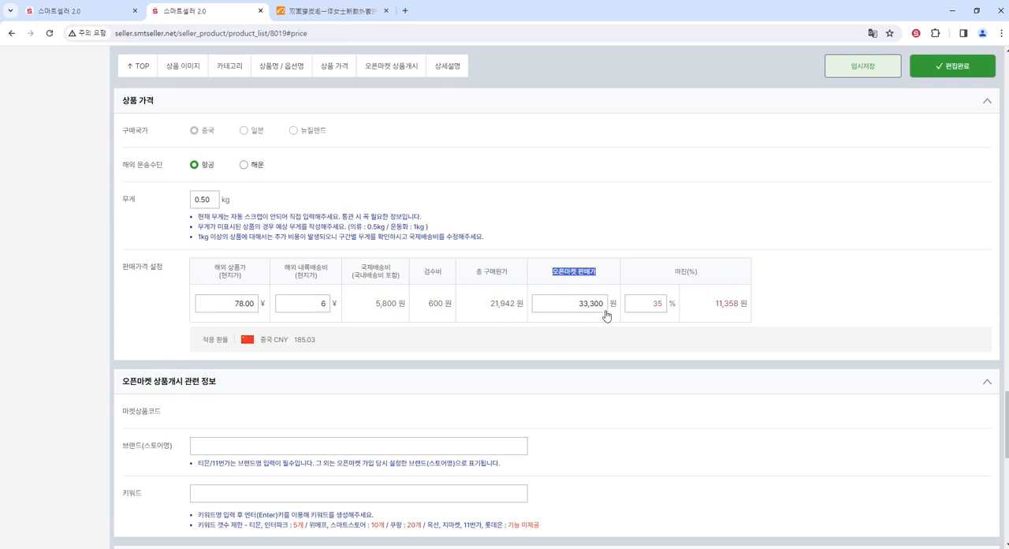
- Try margins of 40% and 45% for the jacket's selling price
double_click(654, 307)
text(40)
double_click(654, 304)
text(45)
- Set the 오픈마켓 판매가 to 45,000 원 and check the resulting margin amount
double_click(608, 308)
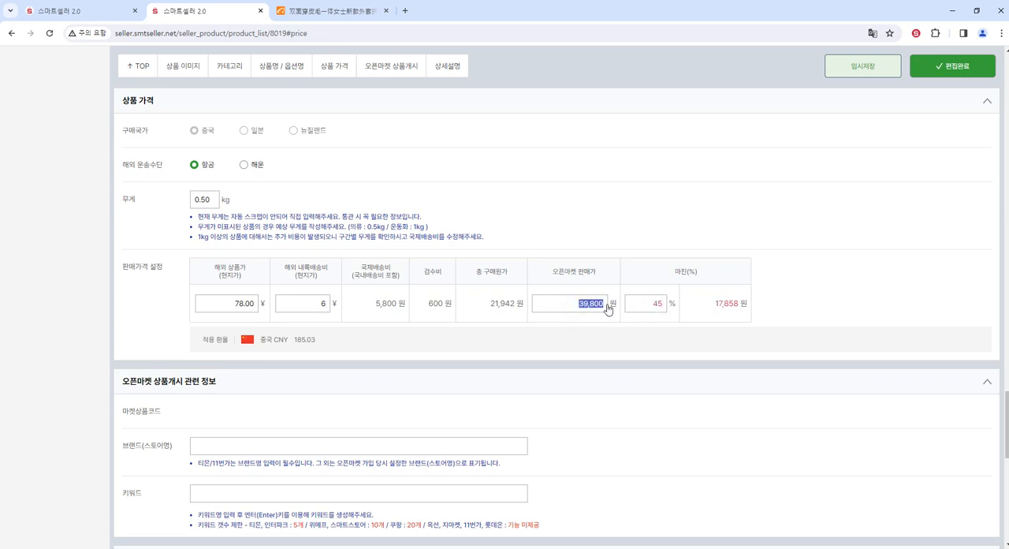
text(450)
text(0)
drag(711, 303, 738, 306)
click(722, 306)
drag(713, 308, 765, 306)
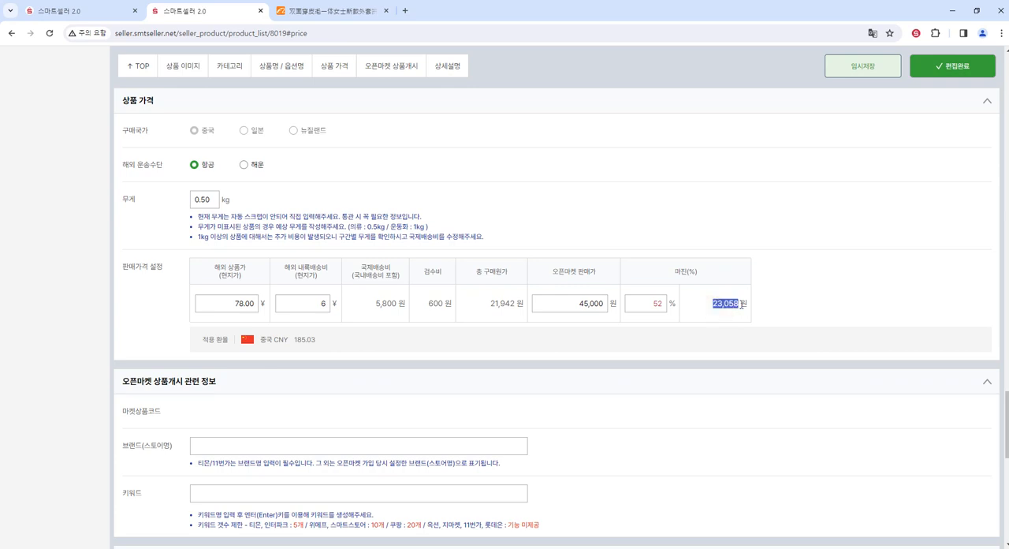
click(806, 298)
- In the open-market listing information, enter 겨울 여성 가죽점퍼 캐주얼룩 as the 브랜드(스토어명)
click(387, 69)
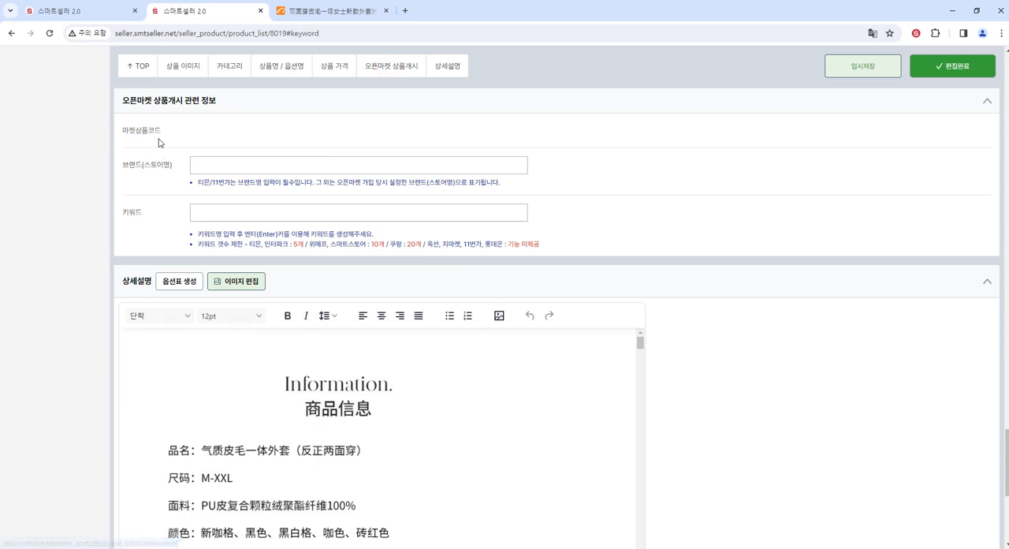
click(225, 168)
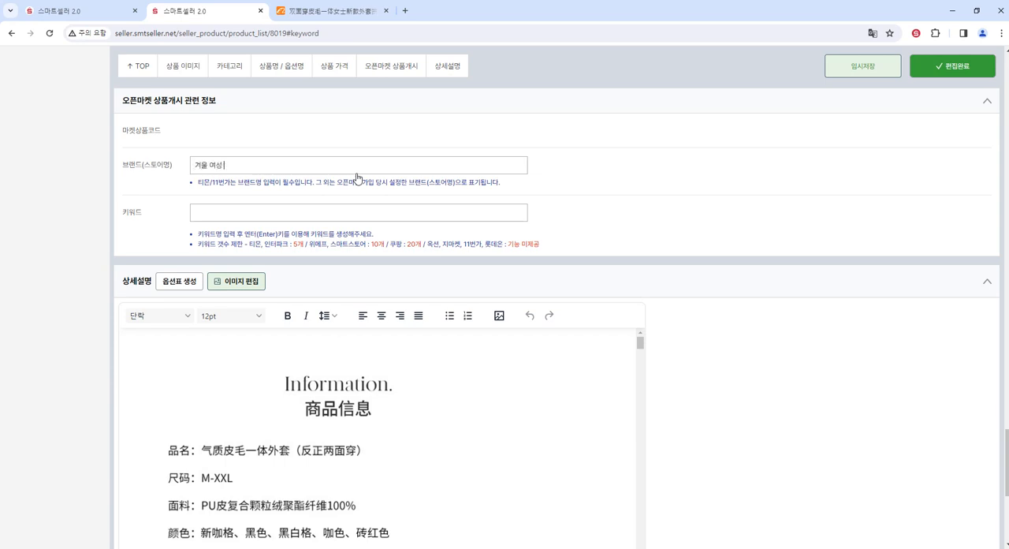
text(겨울 여성 가죽점퍼 캐주얼룩)
- Check the per-market keyword limits and add the keywords 겨울가죽점퍼, 겨울가죽자켓, 겨울여성점퍼 and 겨울여성잠바
double_click(130, 213)
drag(200, 244, 243, 247)
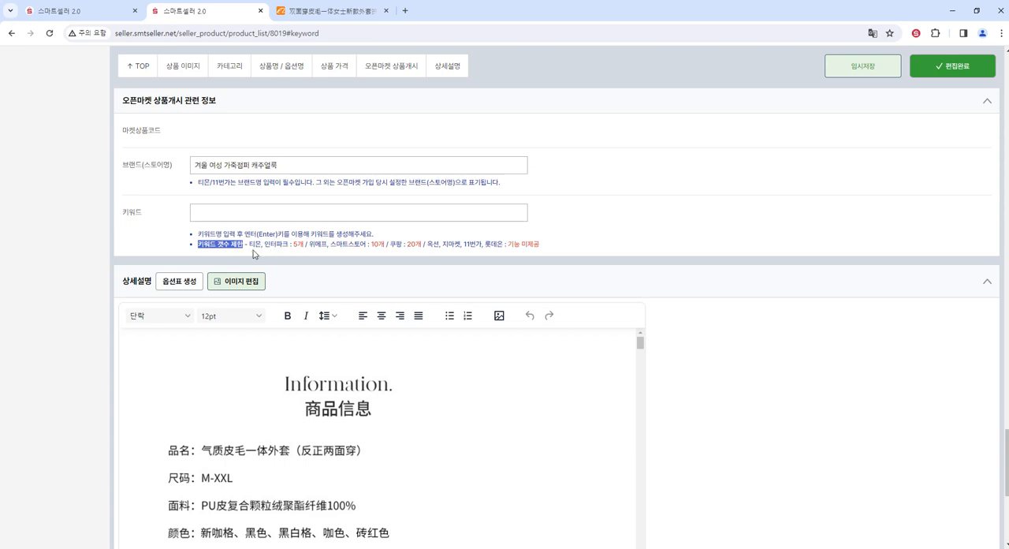
drag(250, 245, 423, 246)
click(376, 248)
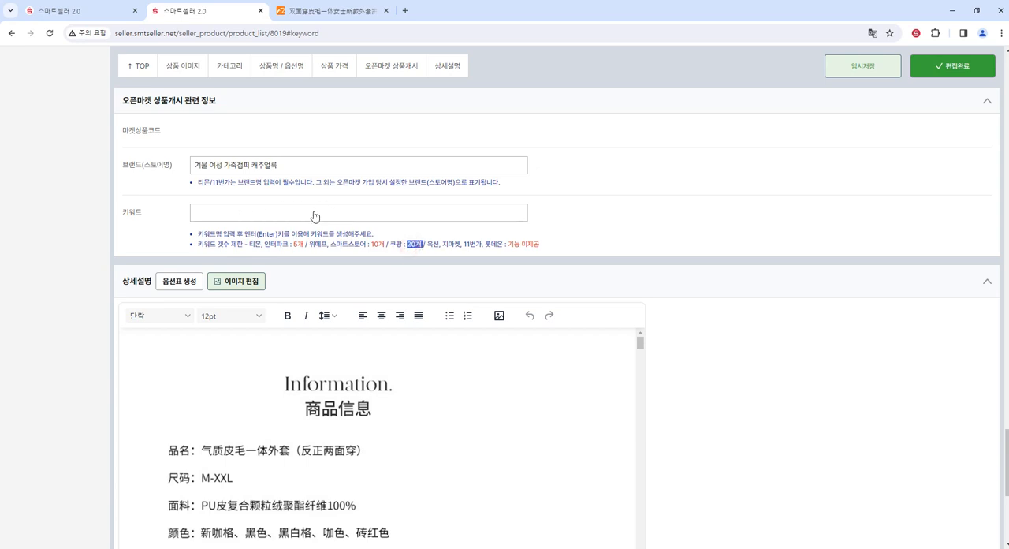
click(393, 217)
text(ㄱㅕ울)
text(가죽점퍼,겨울가죽)
text(자켓)
text(,겨울여)
text(성점퍼,겨울여성잠바)
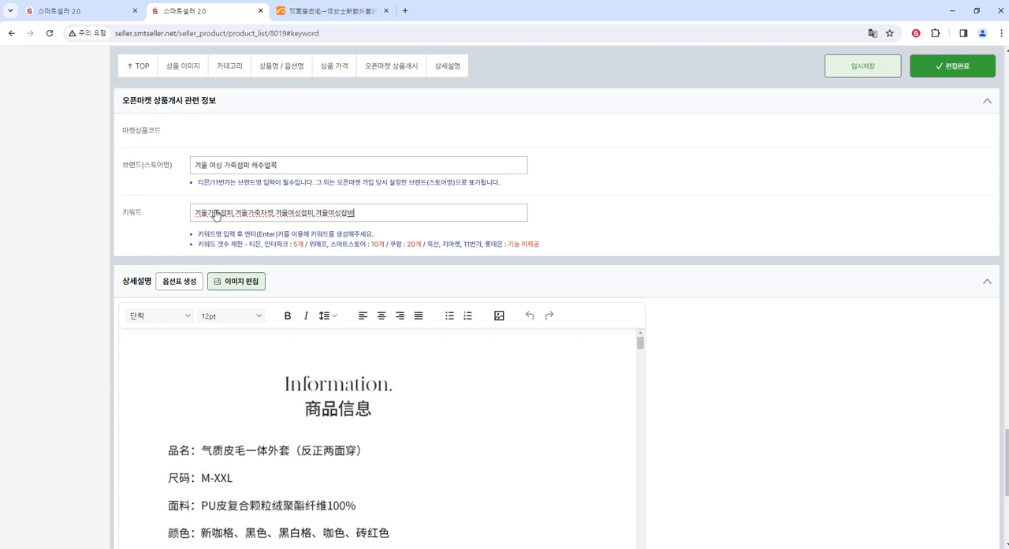
key(Return)
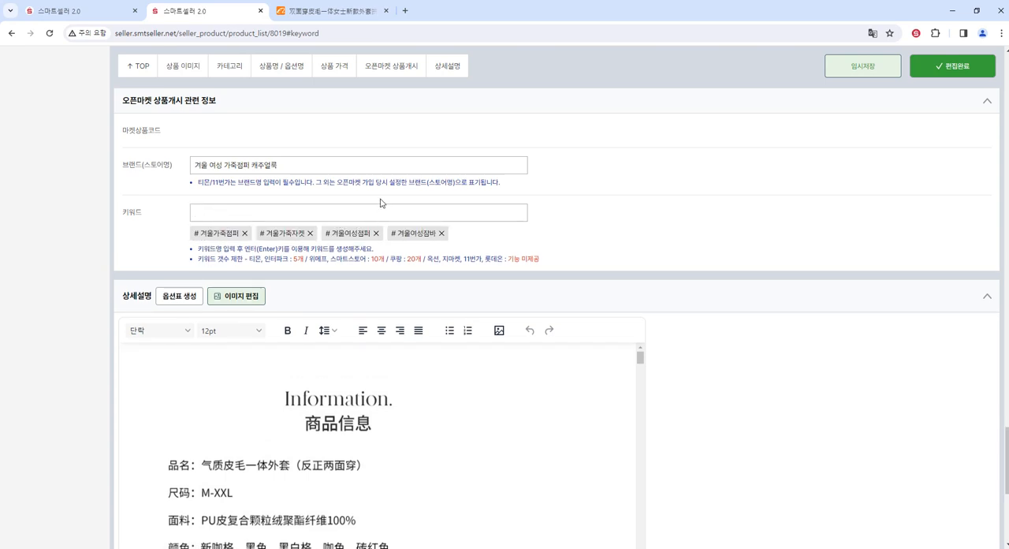
- Generate the option table in the 상세설명 and compare it with the 옵션1 images and labels A to E
click(449, 79)
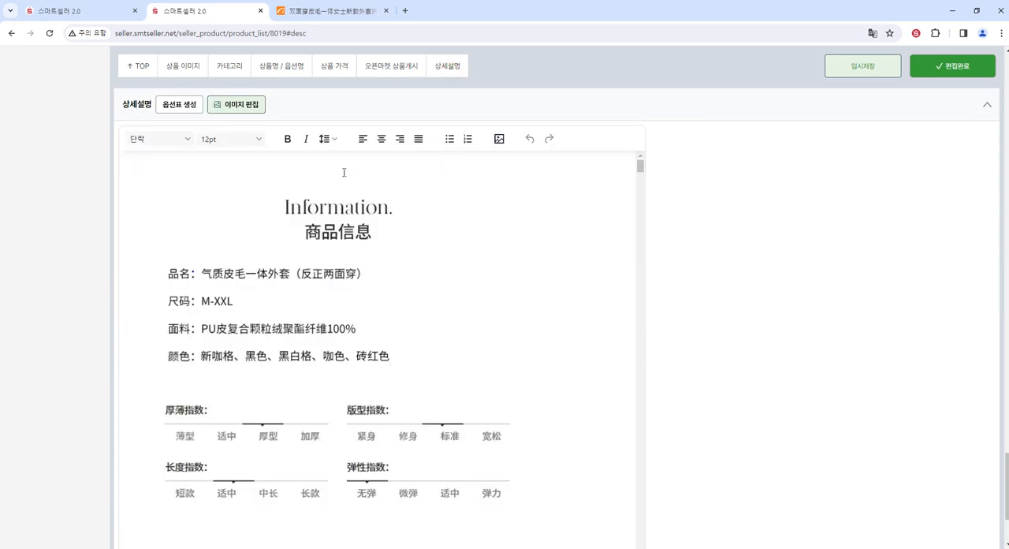
click(178, 105)
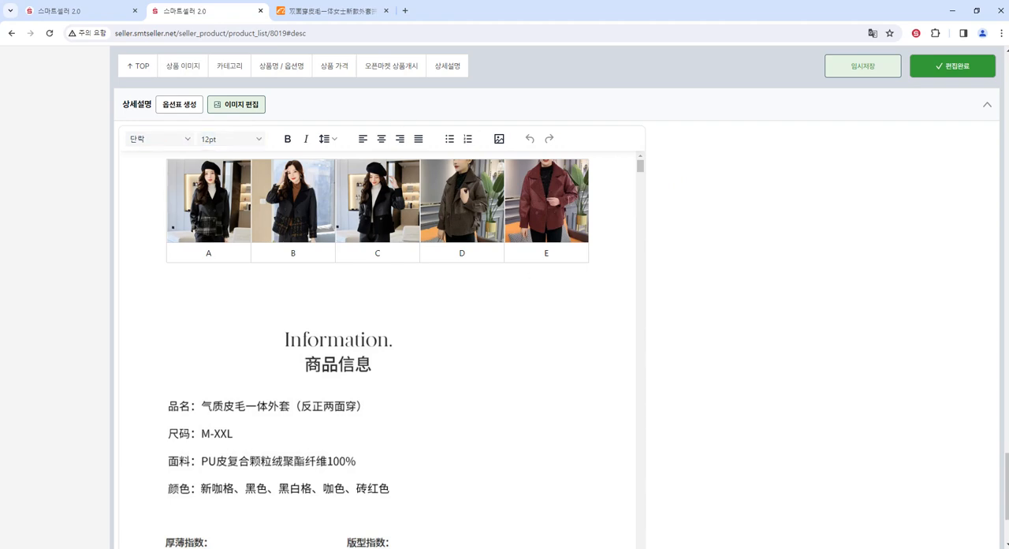
scroll(790, 310, up, 15)
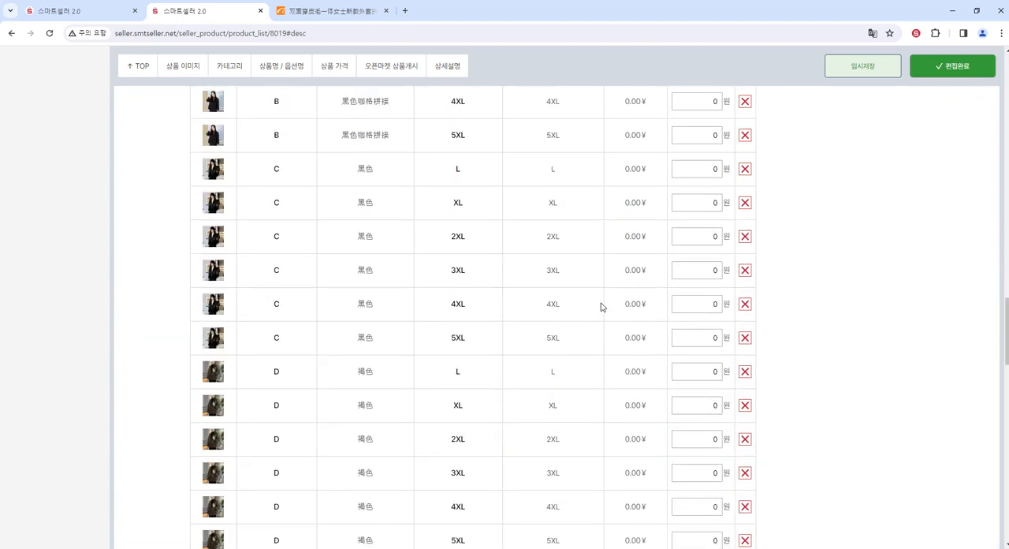
scroll(569, 303, up, 5)
scroll(408, 313, down, 1)
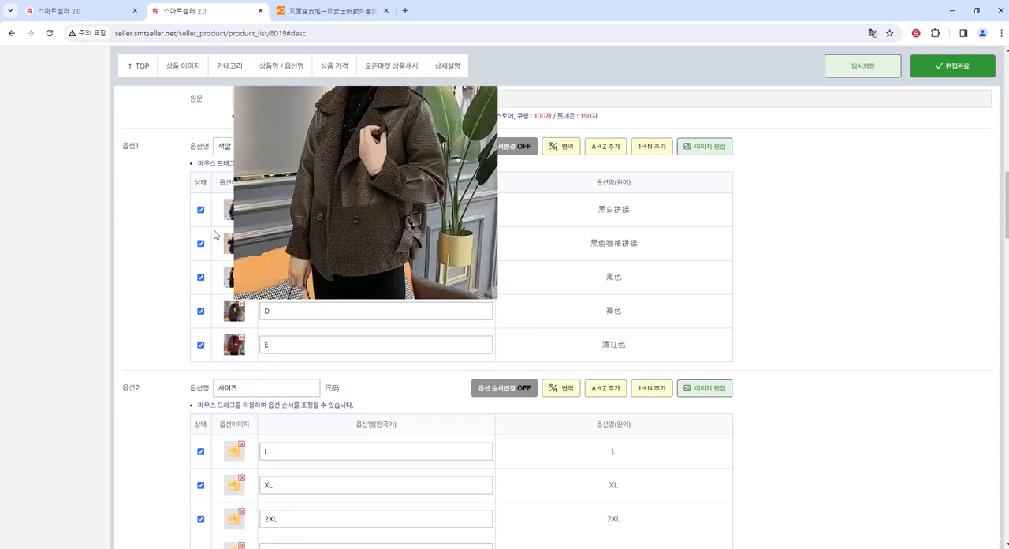
scroll(260, 321, down, 20)
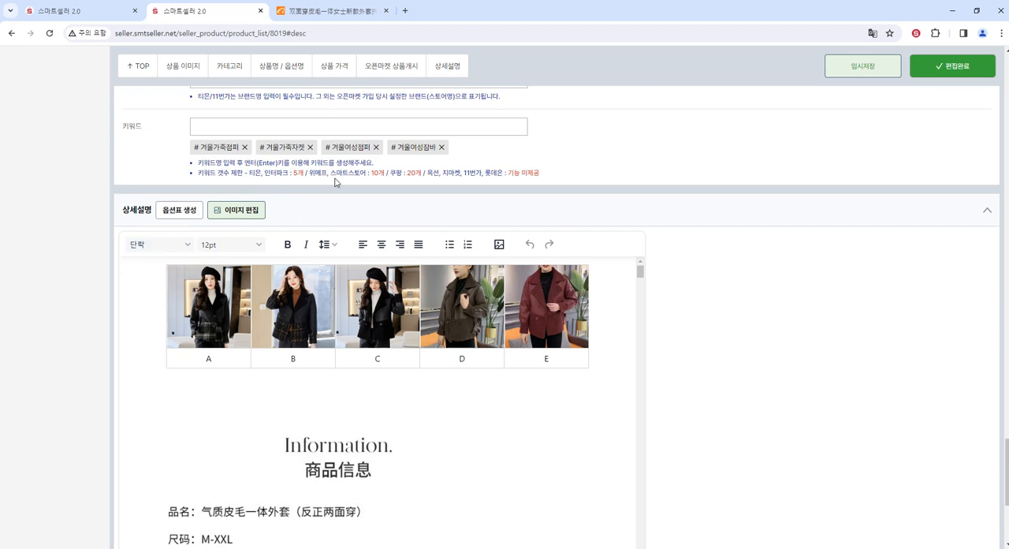
scroll(781, 197, down, 3)
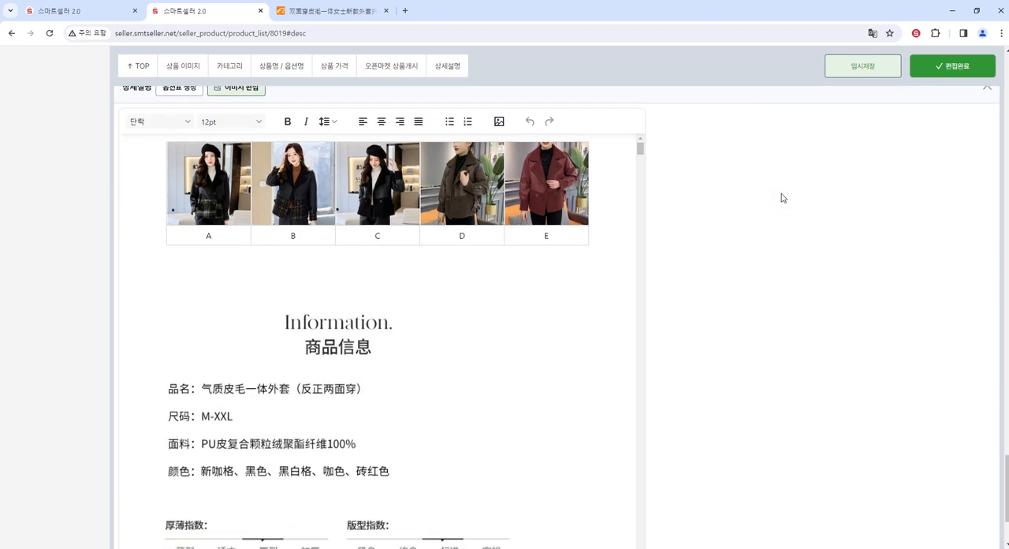
- Delete the 商品信息 information image and the 正面/反面 jacket image from the 상세설명, and review the remaining images
scroll(436, 255, down, 3)
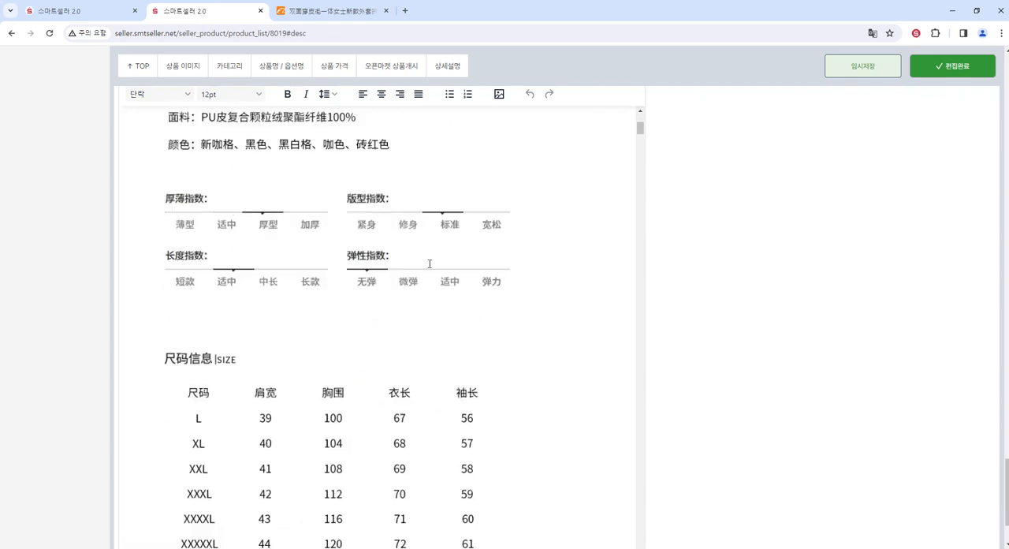
scroll(431, 263, up, 1)
click(372, 253)
scroll(370, 263, up, 1)
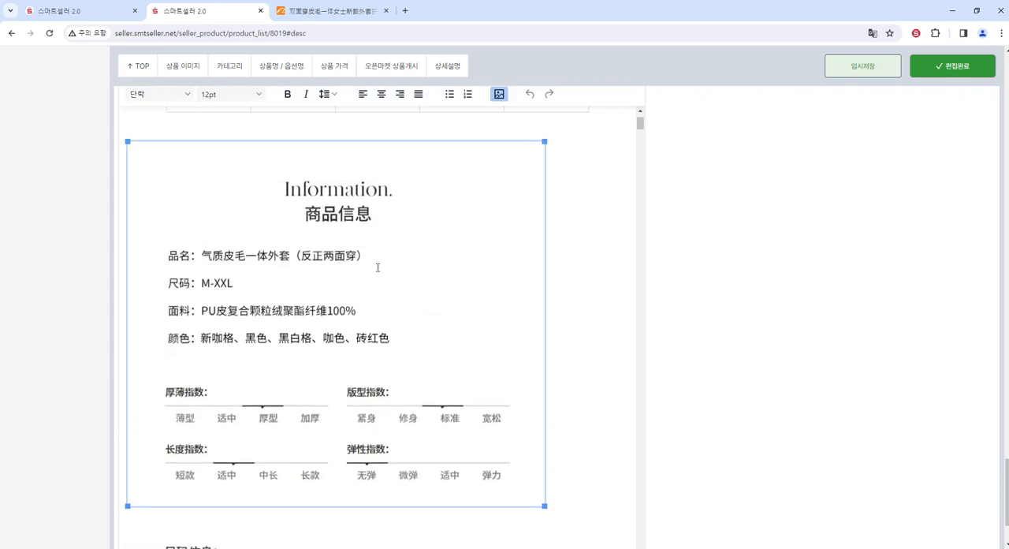
scroll(378, 268, down, 15)
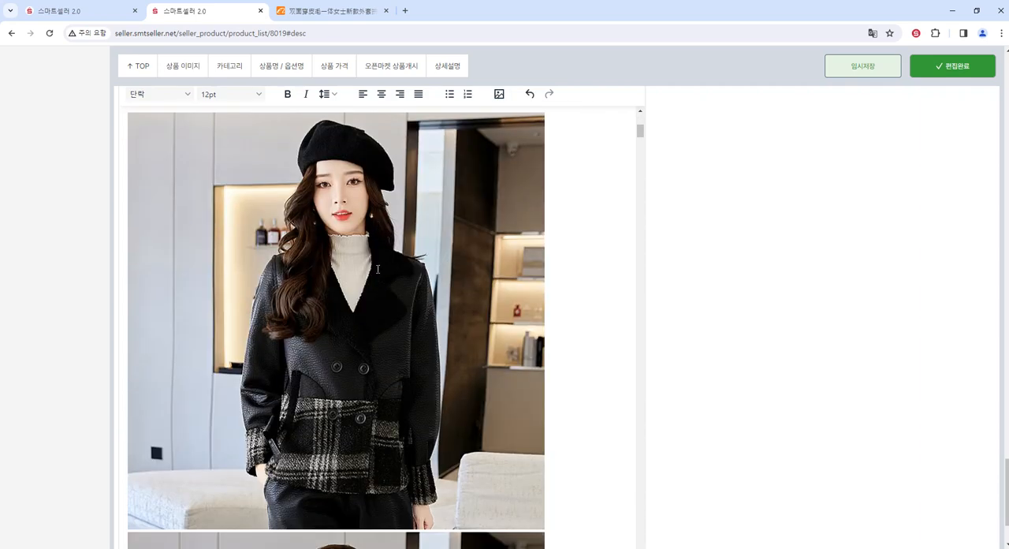
scroll(385, 268, down, 15)
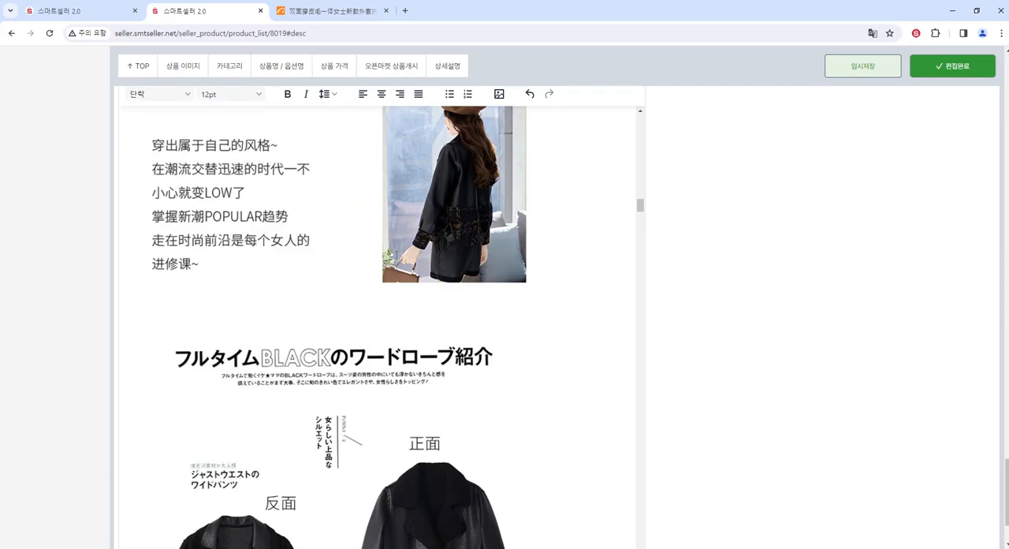
scroll(398, 257, down, 3)
click(398, 258)
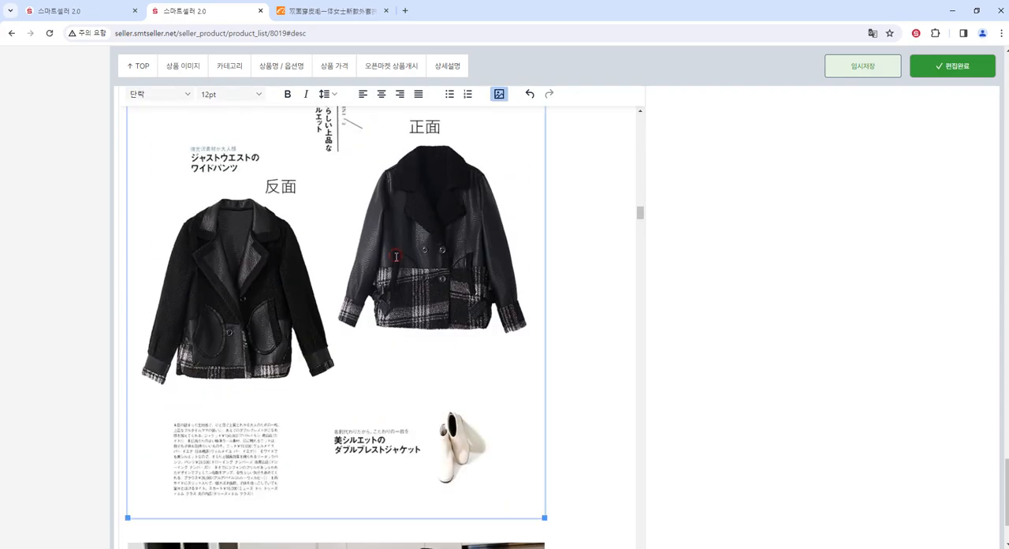
key(Delete)
scroll(405, 269, down, 12)
scroll(406, 270, down, 6)
drag(640, 263, 639, 532)
scroll(493, 413, down, 15)
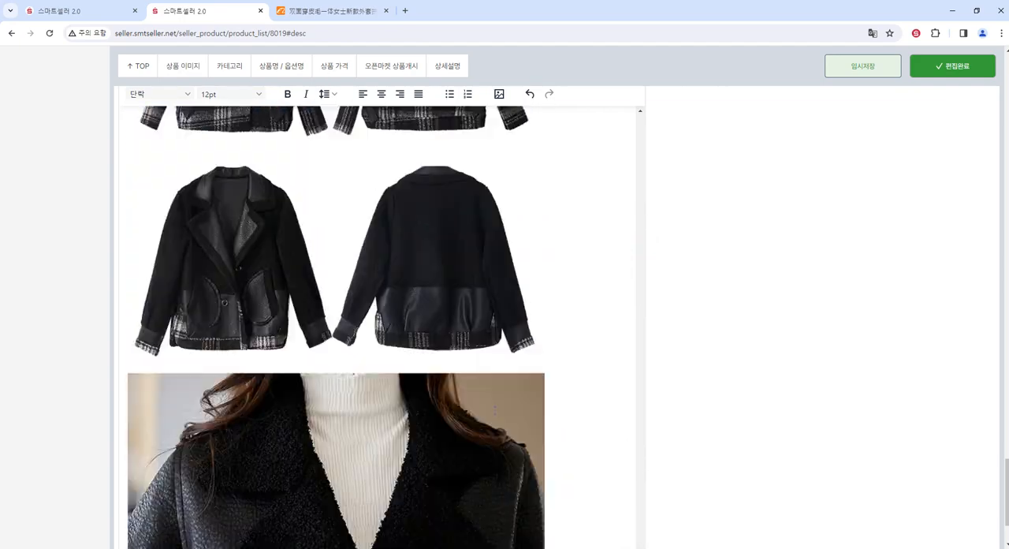
- Open the 상세설명 images for editing and display the whole 尺码信息 size chart image
scroll(825, 413, up, 5)
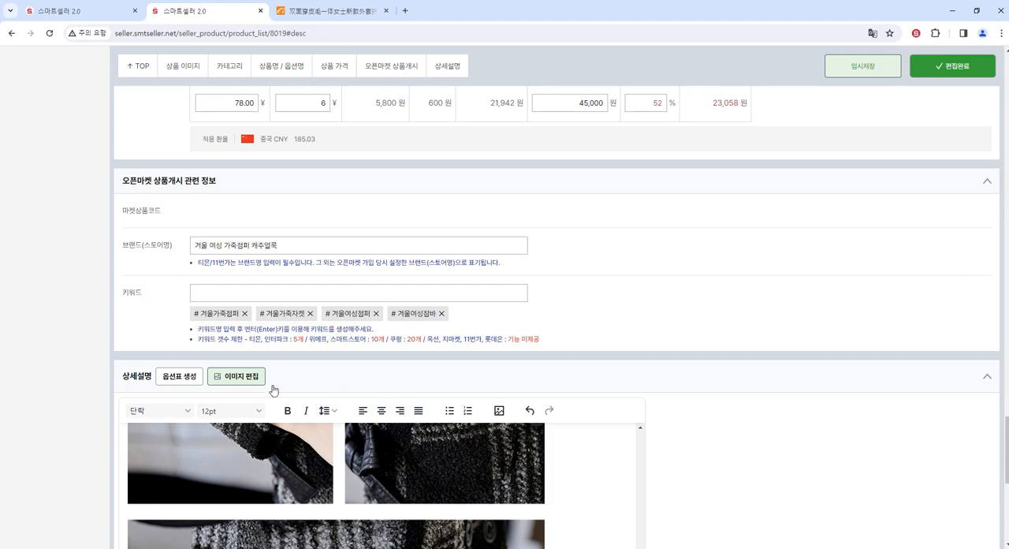
click(251, 377)
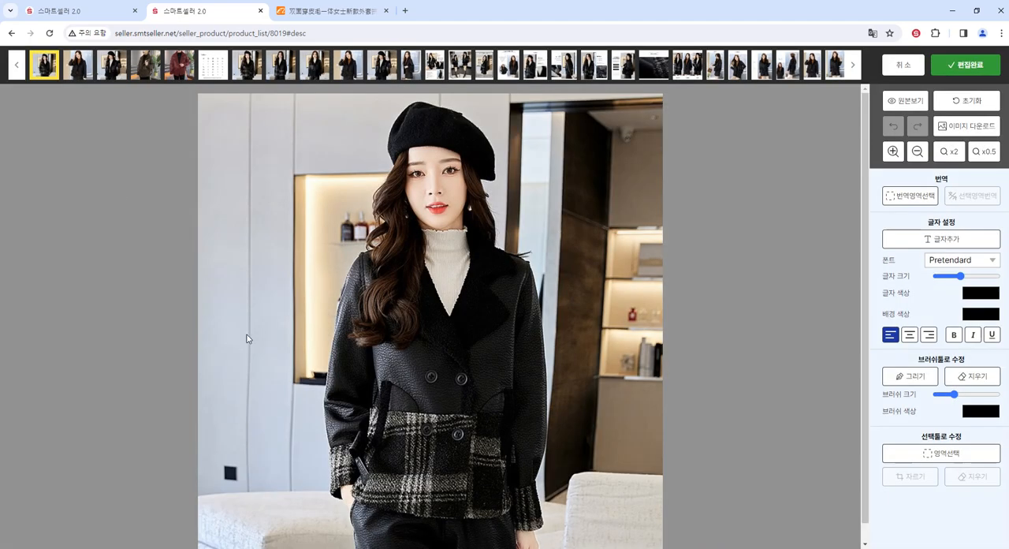
click(211, 70)
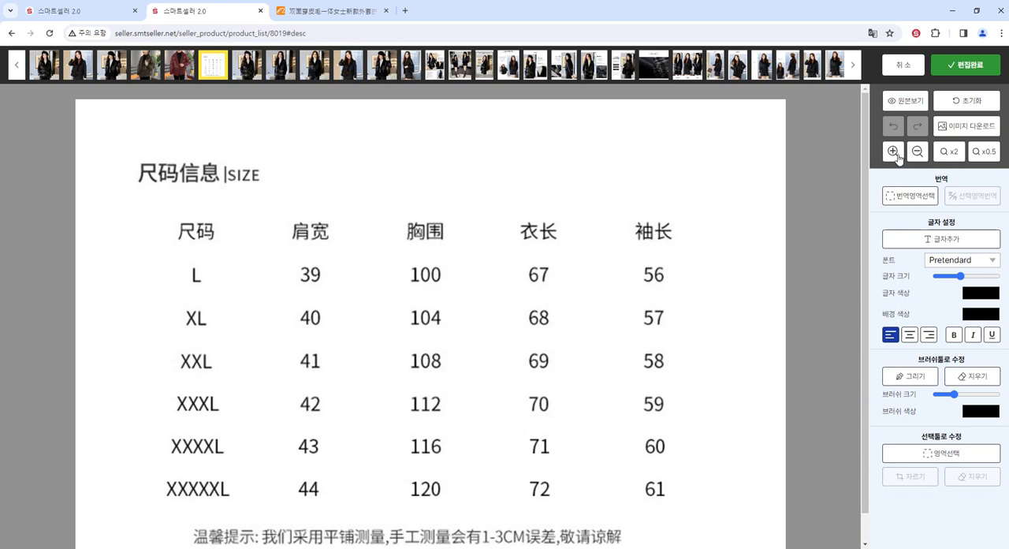
click(951, 154)
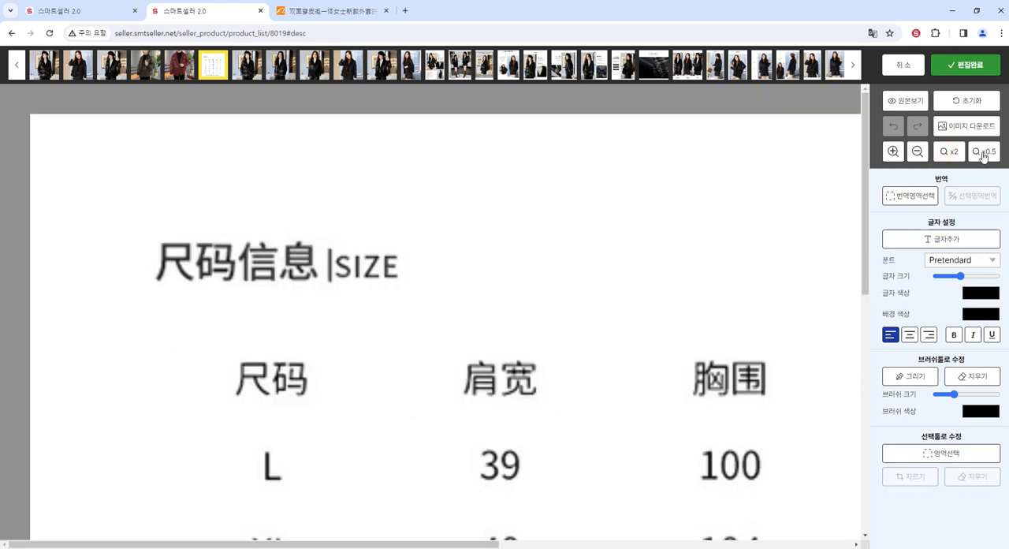
click(983, 153)
click(917, 151)
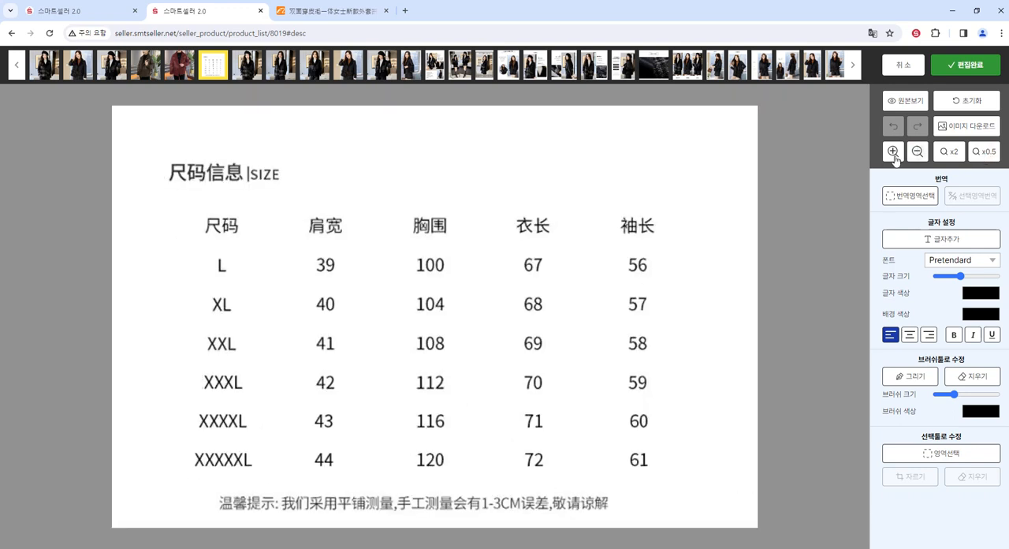
click(893, 151)
click(918, 152)
- Detect the size chart's text areas, exclude the size names and measurements, and translate the title, column headers and note into Korean
click(920, 202)
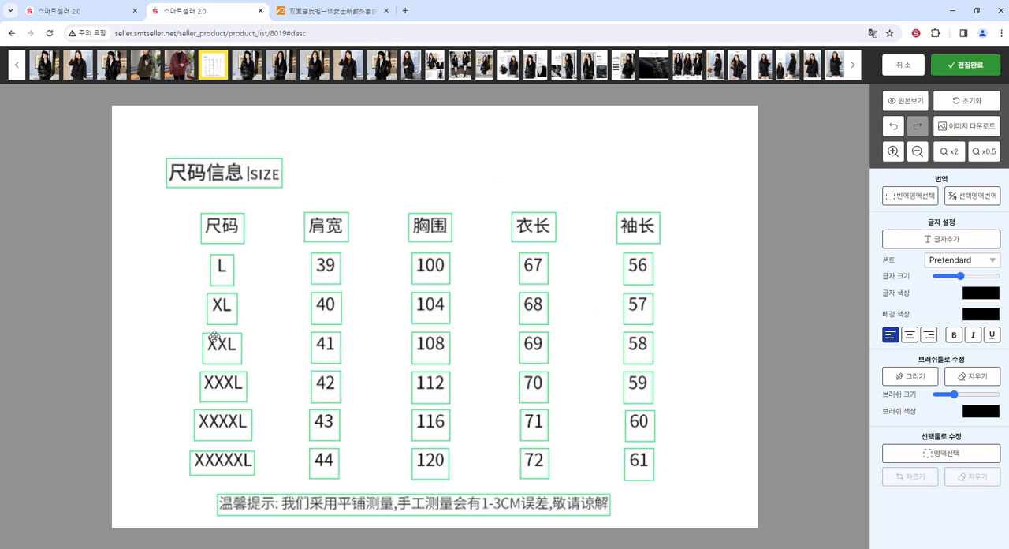
click(221, 273)
click(221, 273)
click(222, 308)
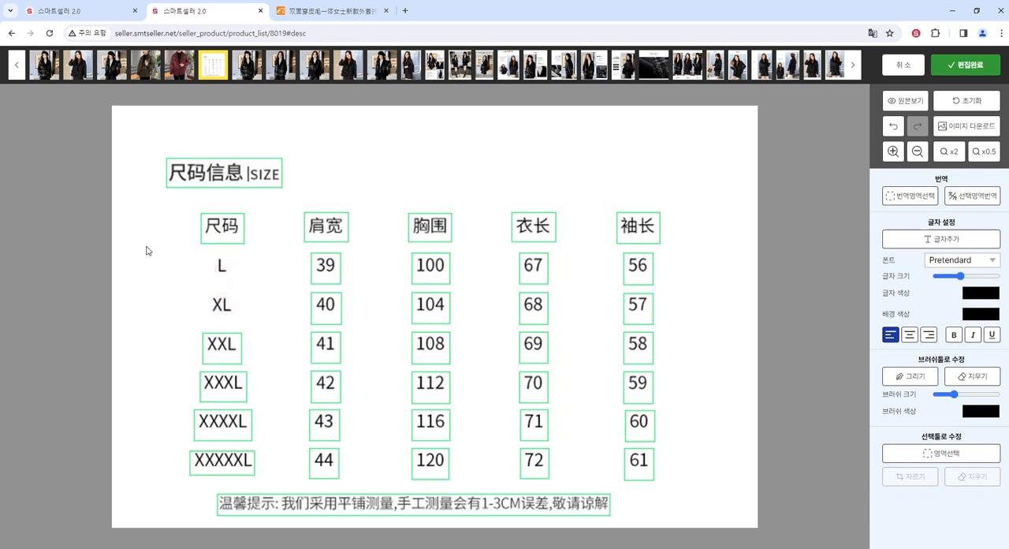
drag(145, 246, 712, 490)
click(513, 383)
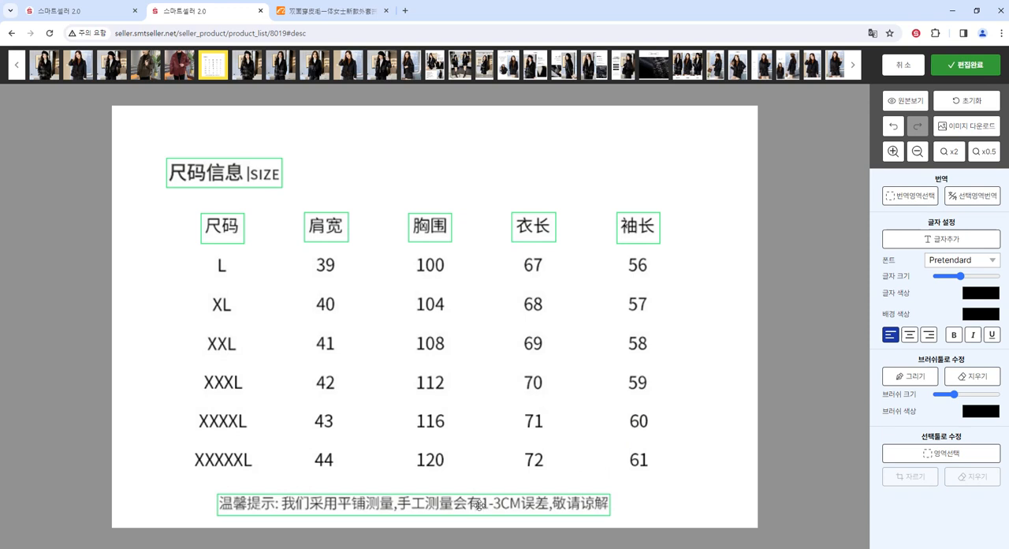
click(977, 201)
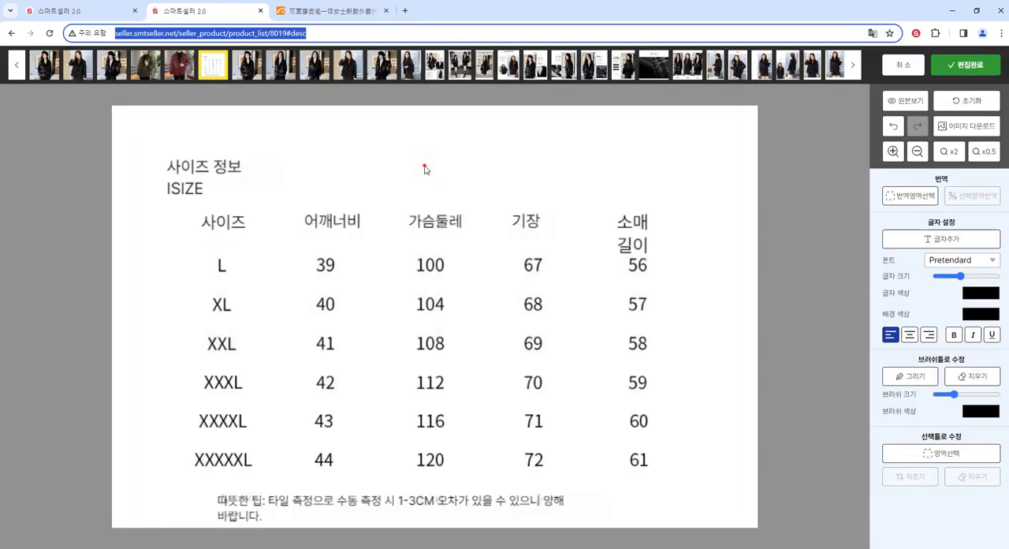
click(424, 168)
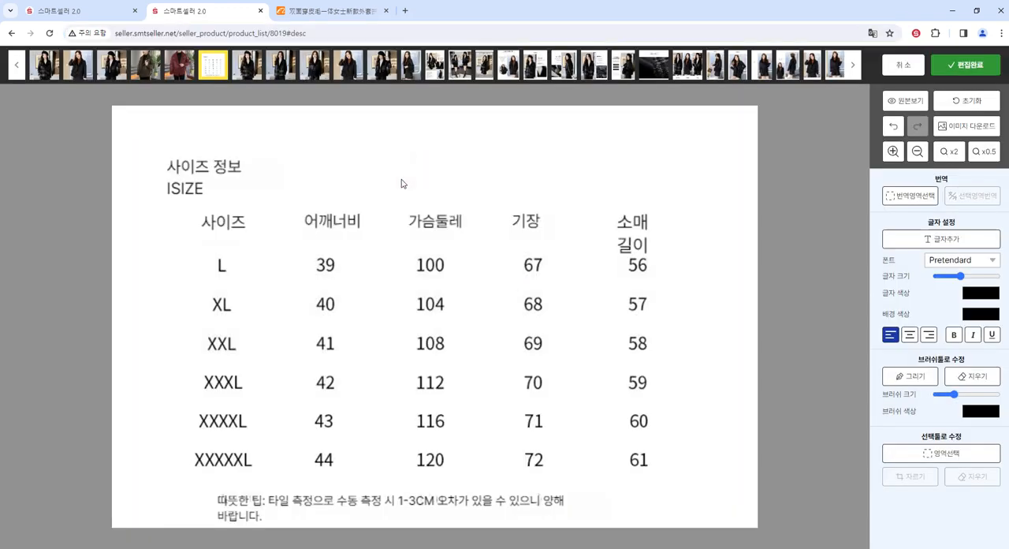
- Widen the size chart's translated title to fit one line and correct its text to 사이즈 정보 I SIZE
click(210, 168)
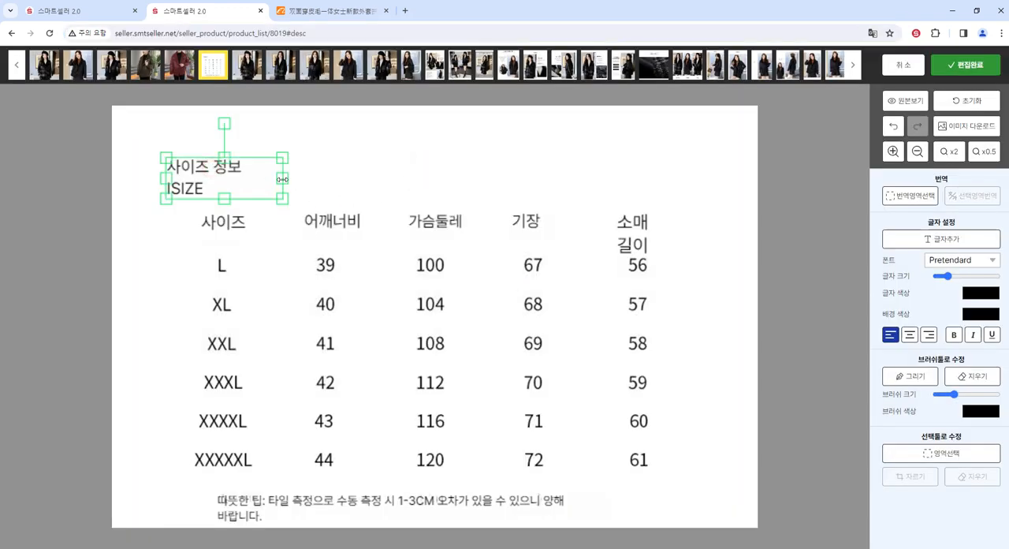
drag(282, 178, 334, 179)
click(292, 171)
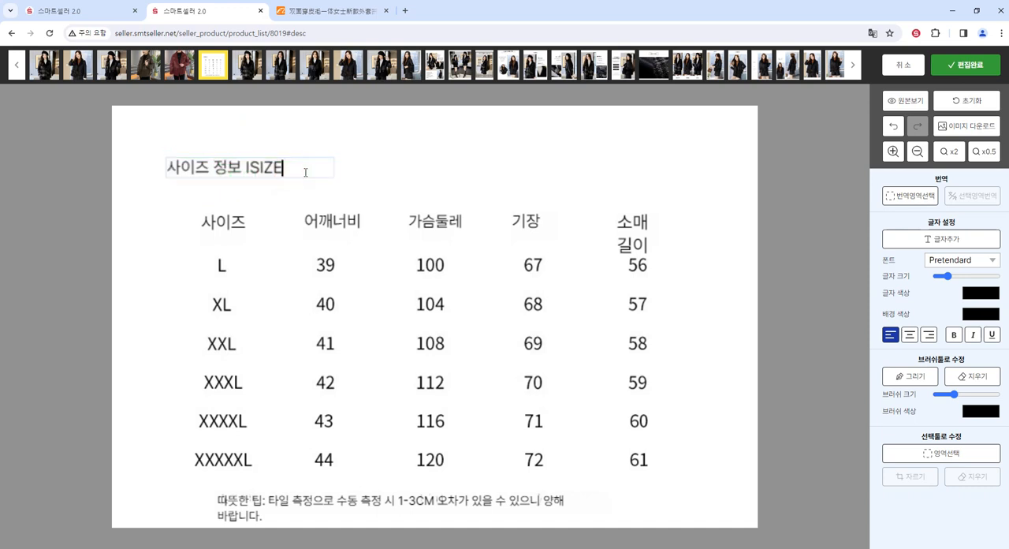
key(BackSpace)
key(BackSpace)
key(BackSpace)
key(BackSpace)
key(BackSpace)
text(siz)
key(BackSpace)
key(BackSpace)
key(BackSpace)
text(s)
key(BackSpace)
text(SIZE)
click(390, 173)
- Shorten the size chart's 어깨너비 column header to 어깨
click(354, 215)
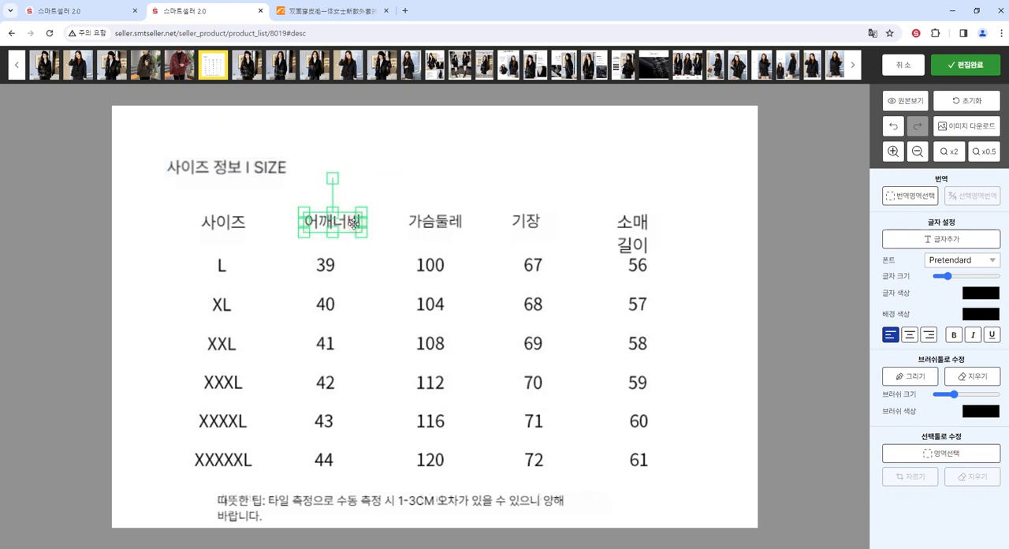
click(355, 221)
key(BackSpace)
key(BackSpace)
click(316, 219)
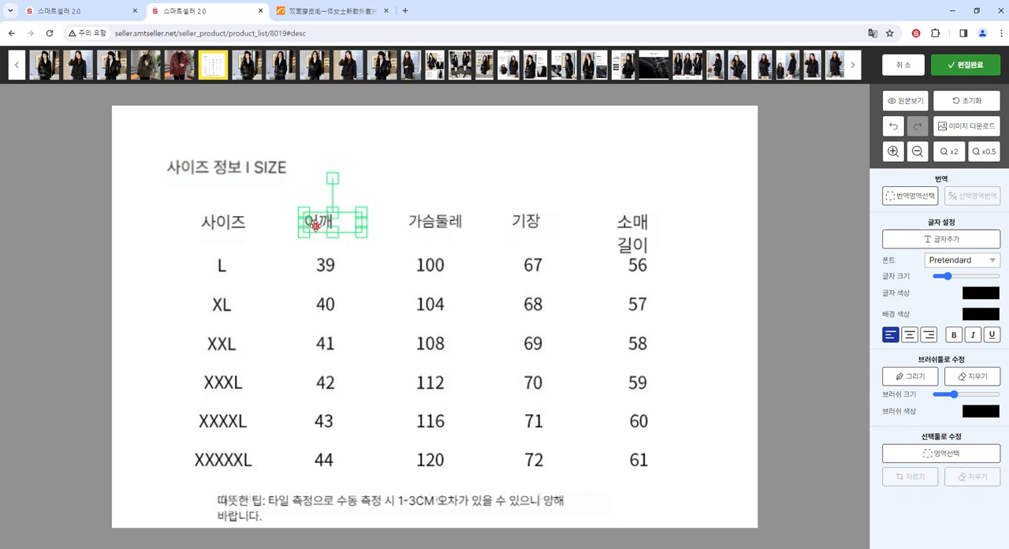